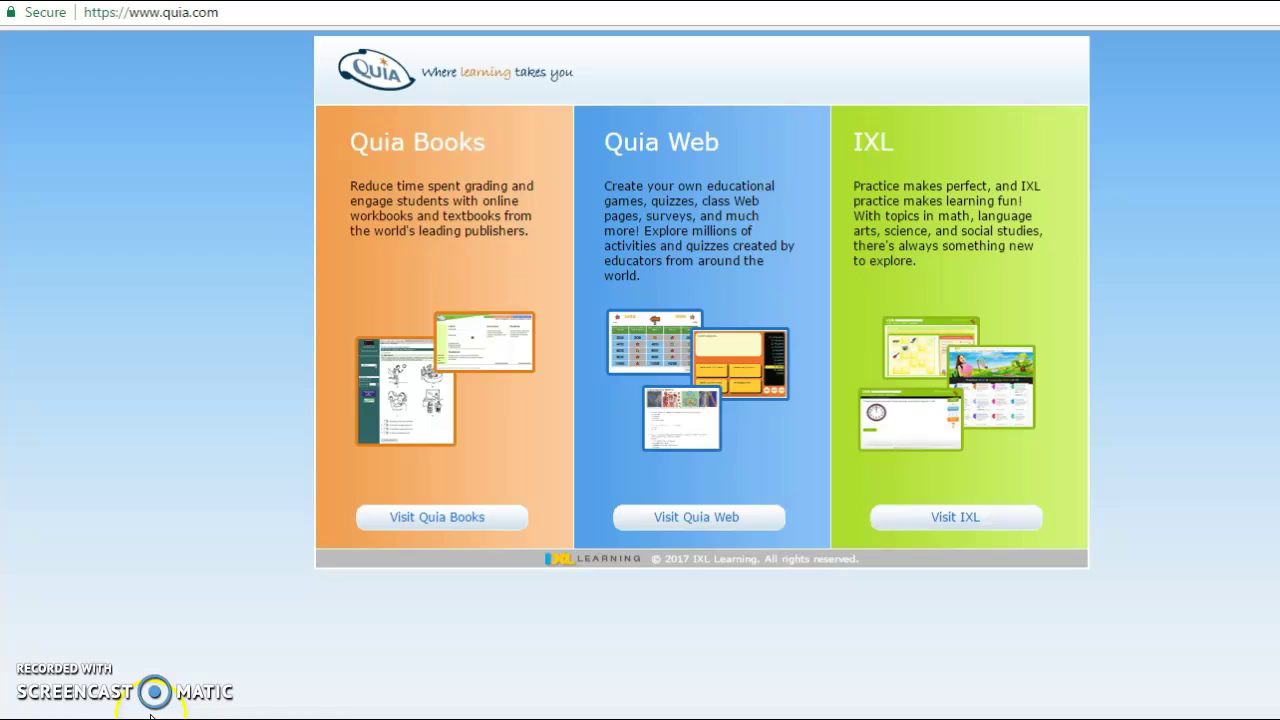
Go from the Quia site to the IXL home page and look over its subjects and grades
click(885, 521)
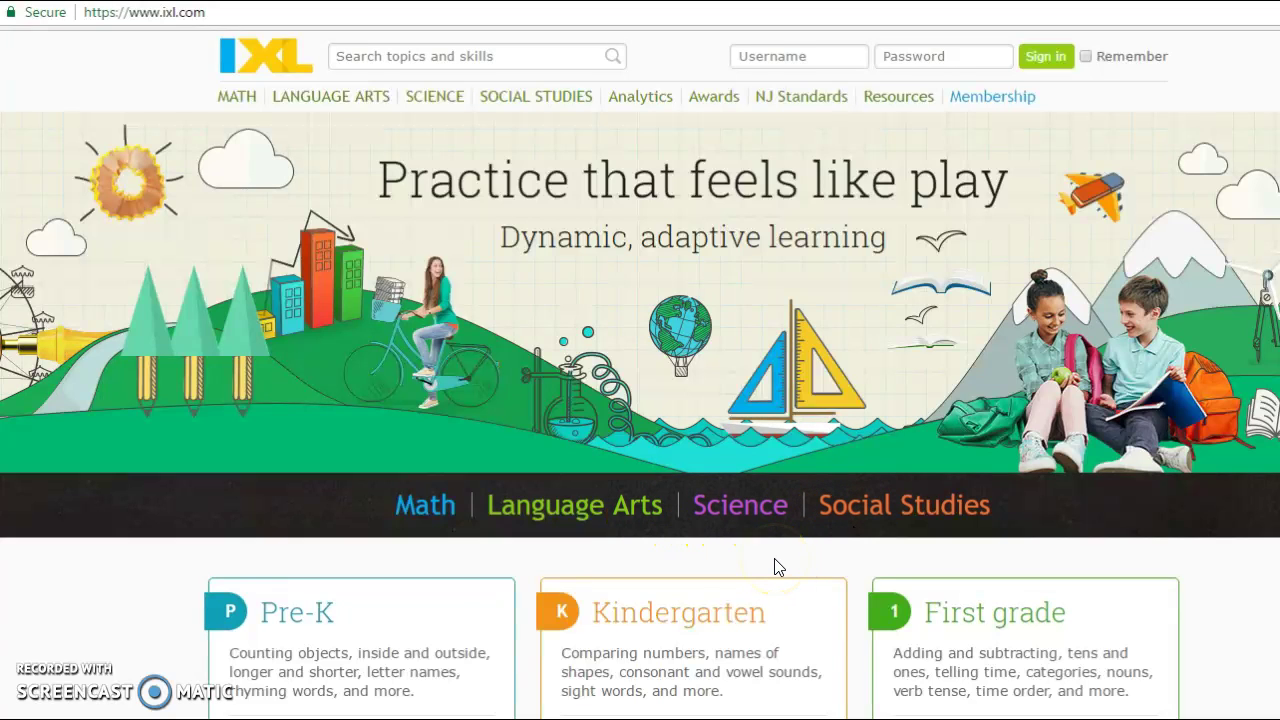
scroll(777, 563, down, 1)
scroll(778, 567, up, 1)
click(991, 99)
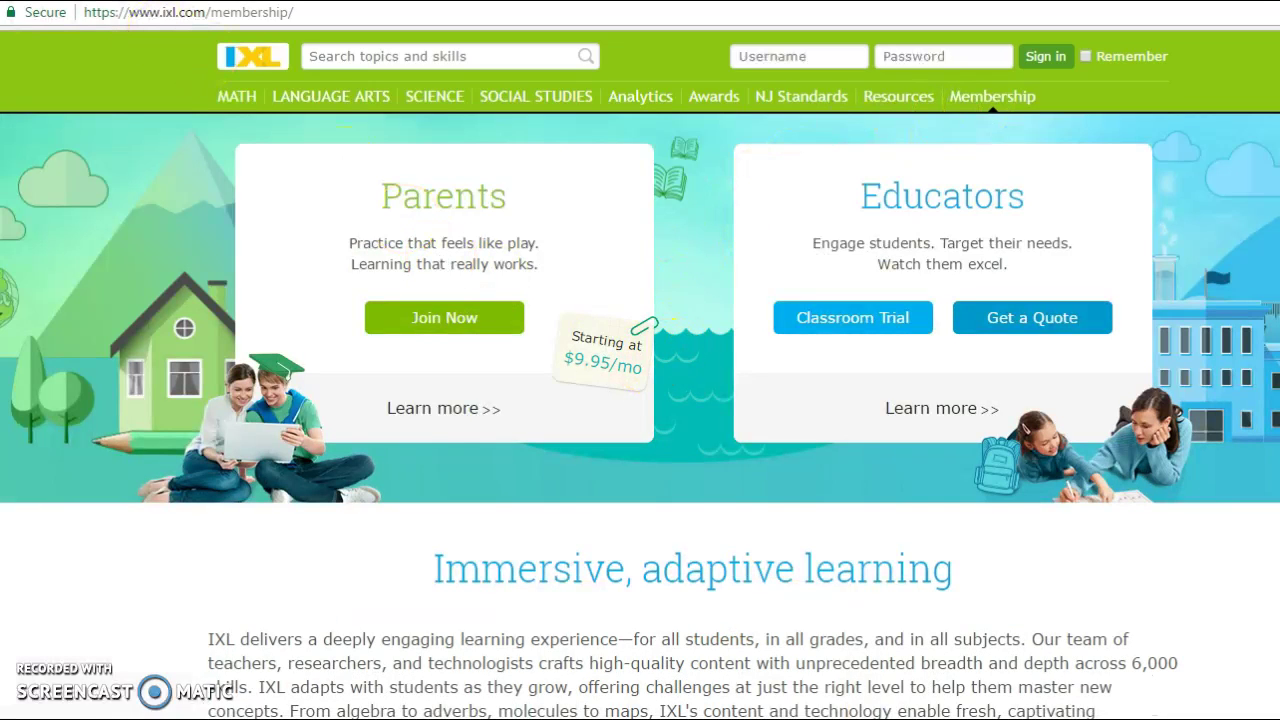
key(alt+Left)
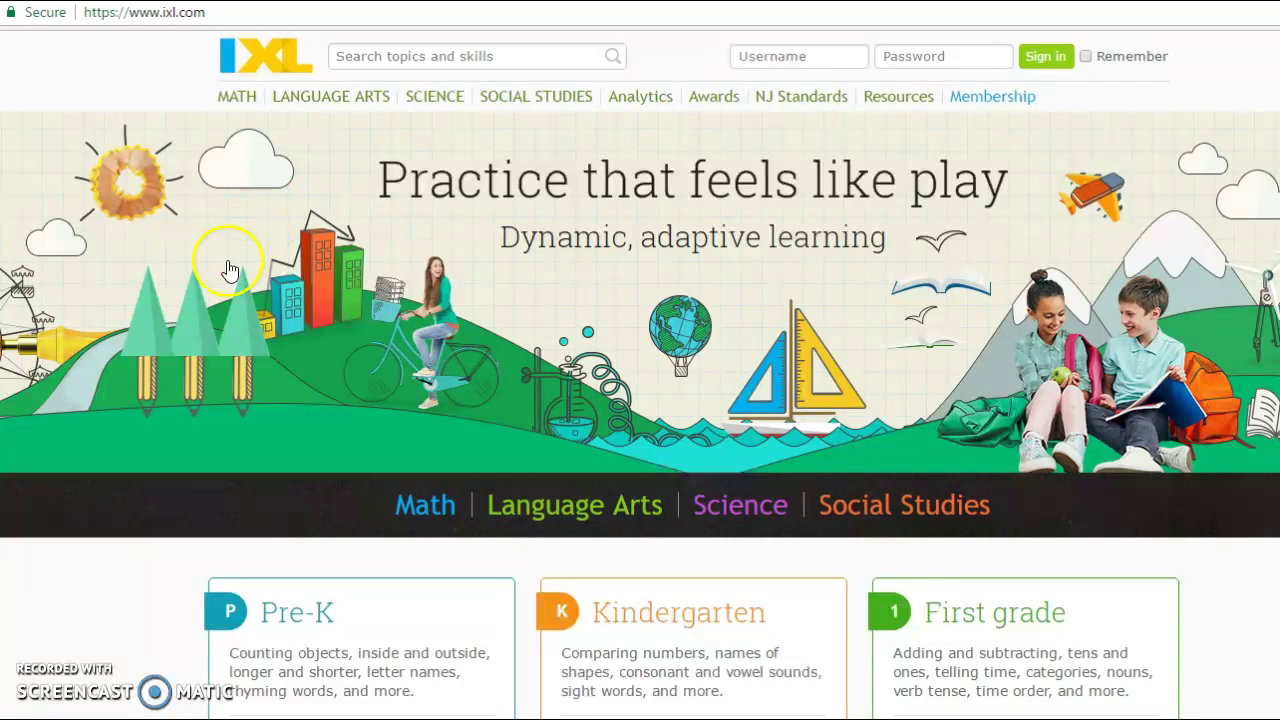
Open Language Arts, browse the grade lists, and go to the Eighth-grade language arts skills page
click(512, 507)
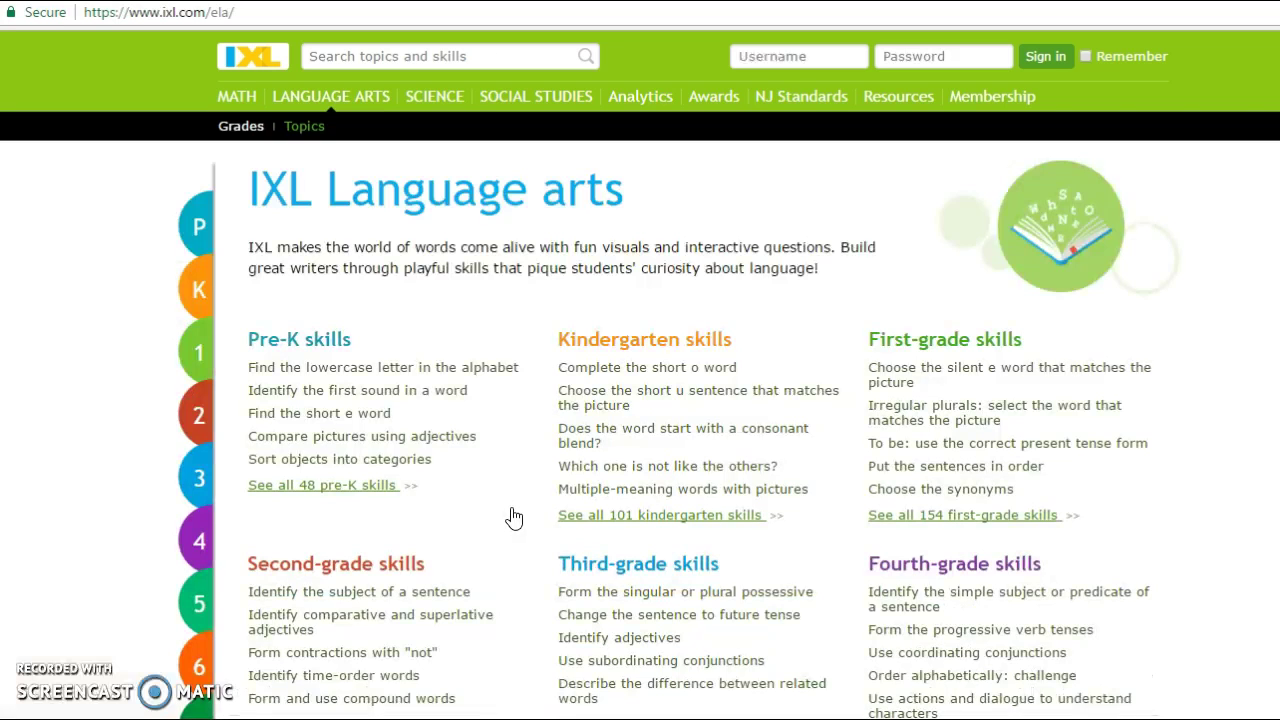
scroll(513, 517, down, 1)
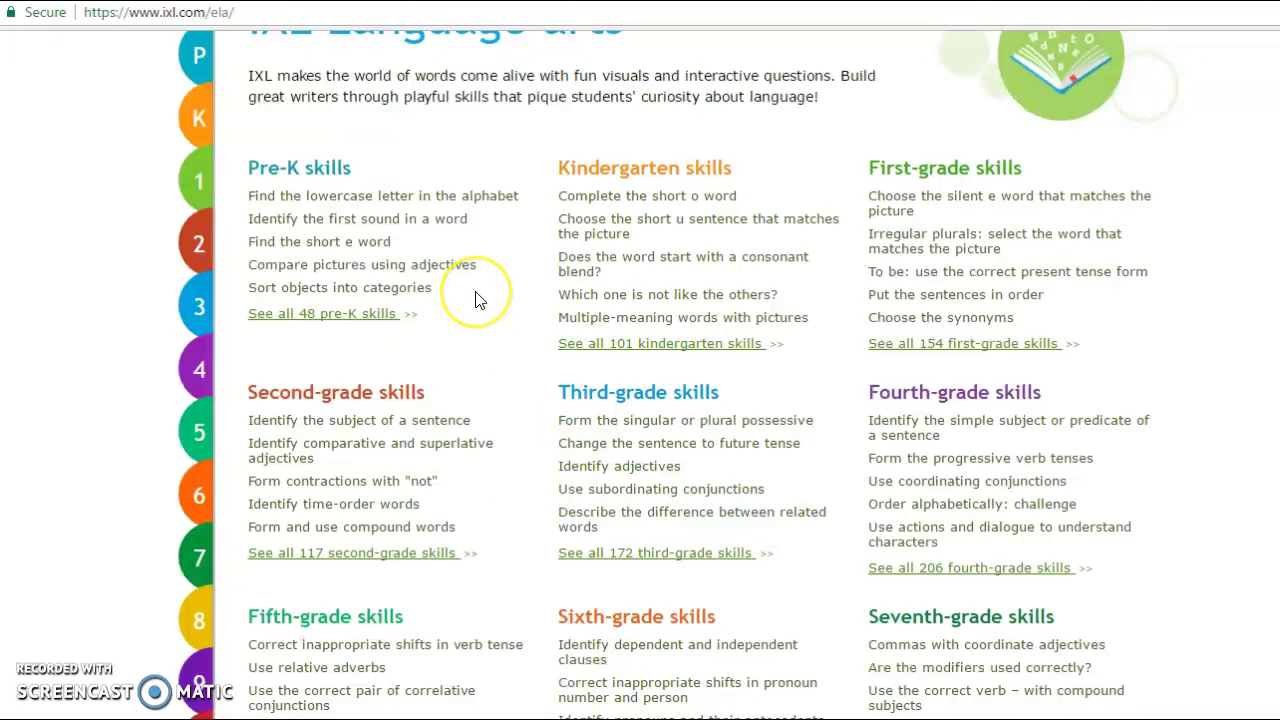
scroll(480, 297, up, 1)
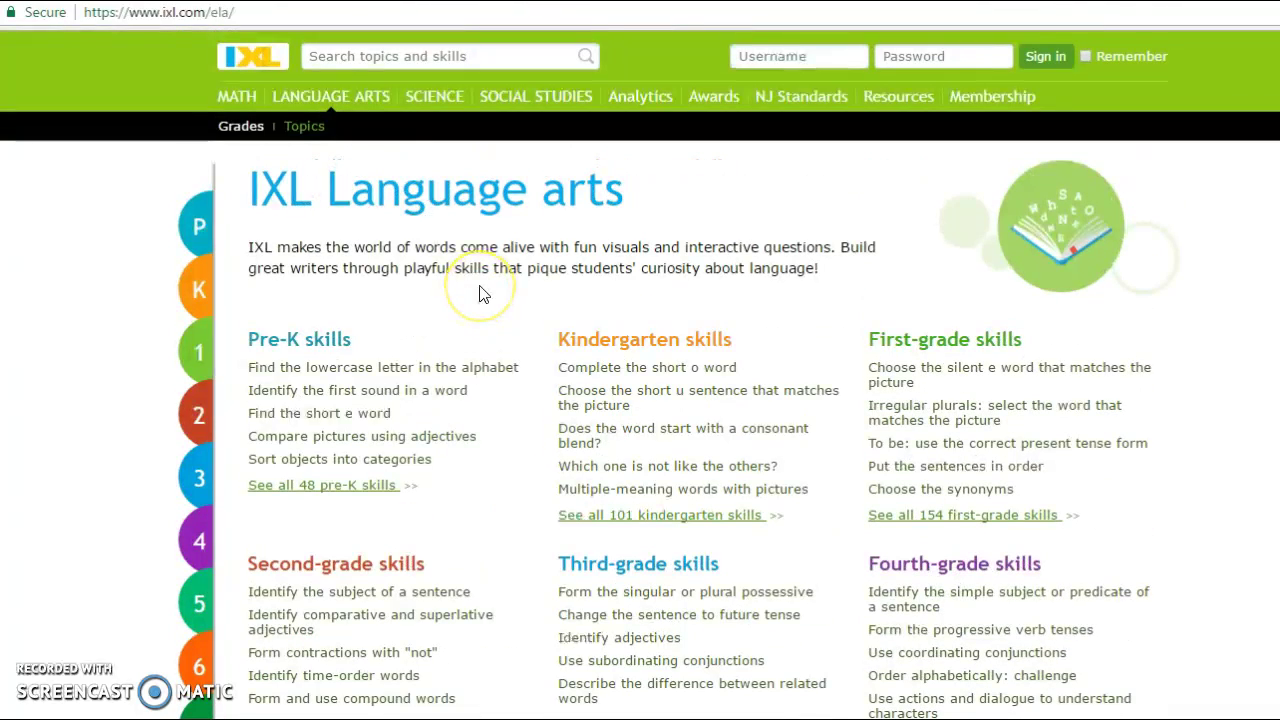
scroll(480, 294, down, 2)
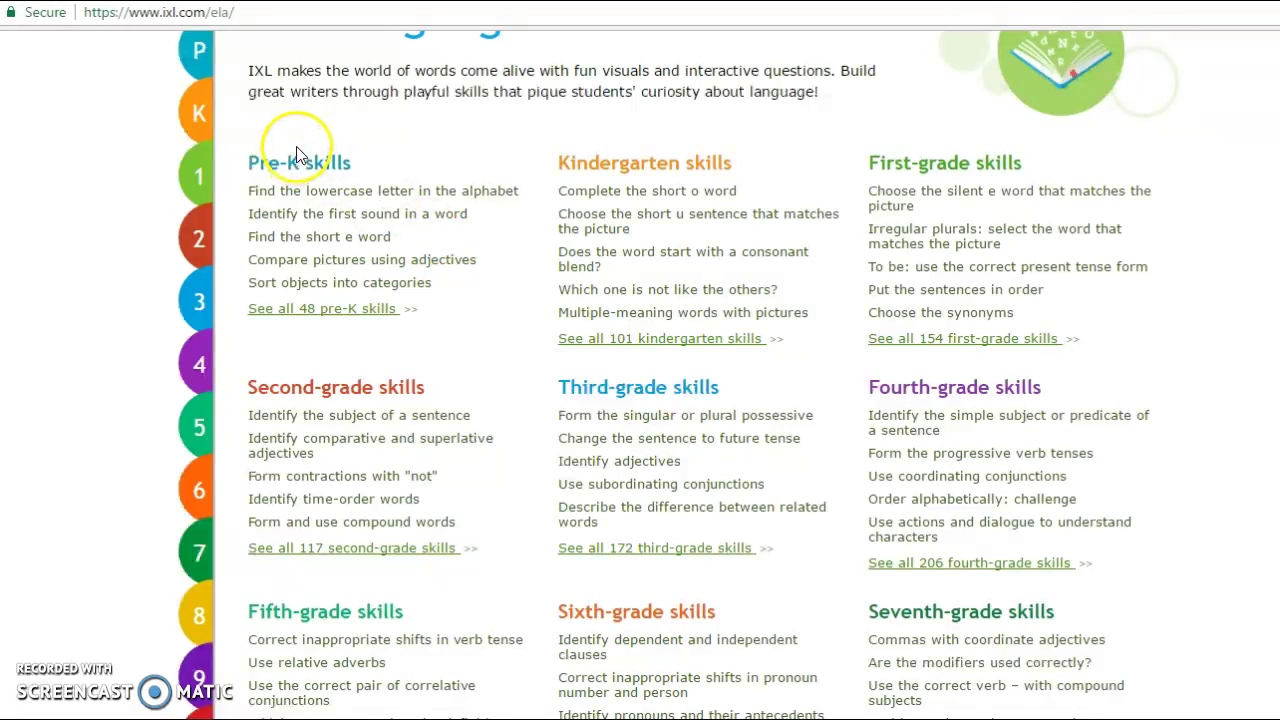
scroll(391, 271, down, 3)
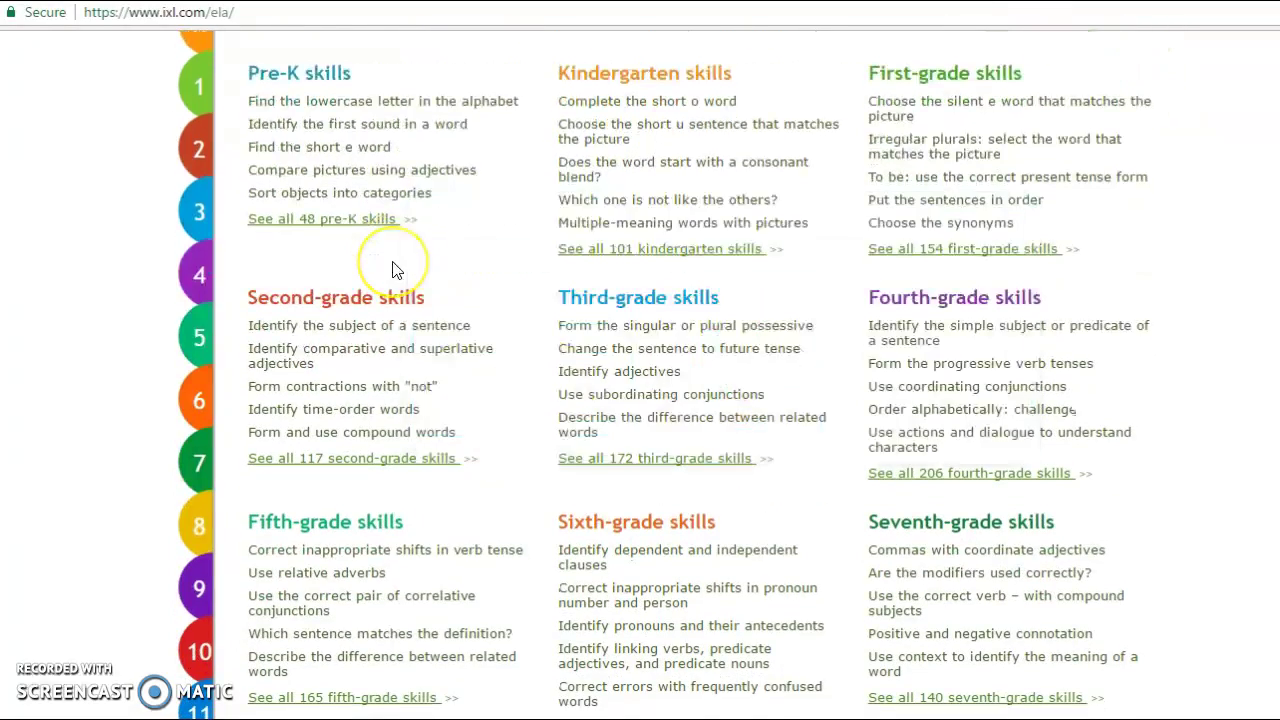
scroll(531, 417, up, 3)
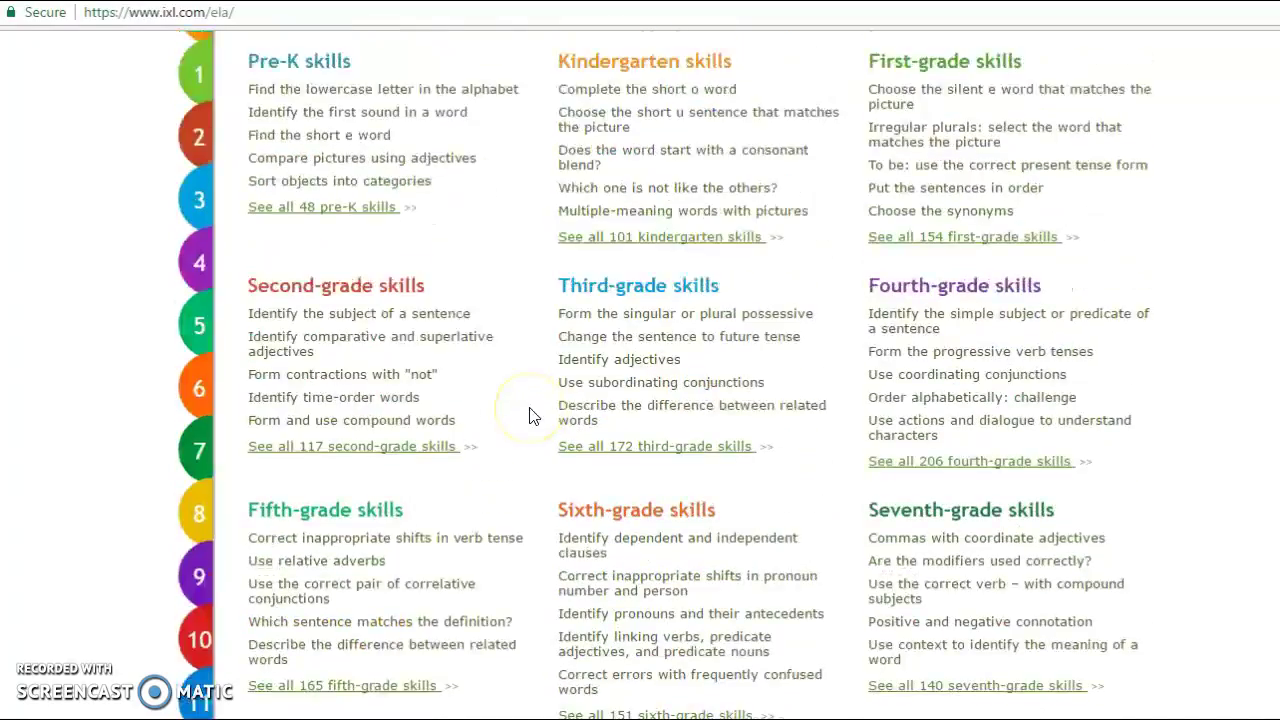
scroll(531, 417, down, 1)
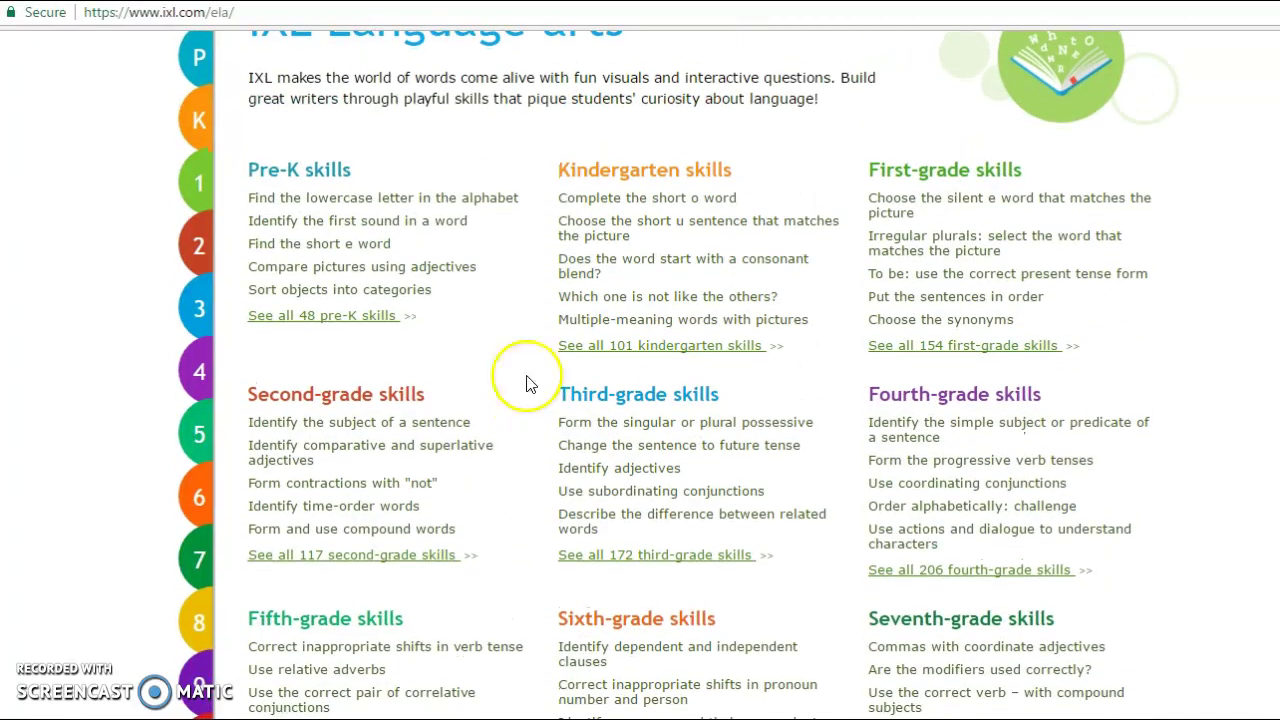
scroll(477, 390, down, 4)
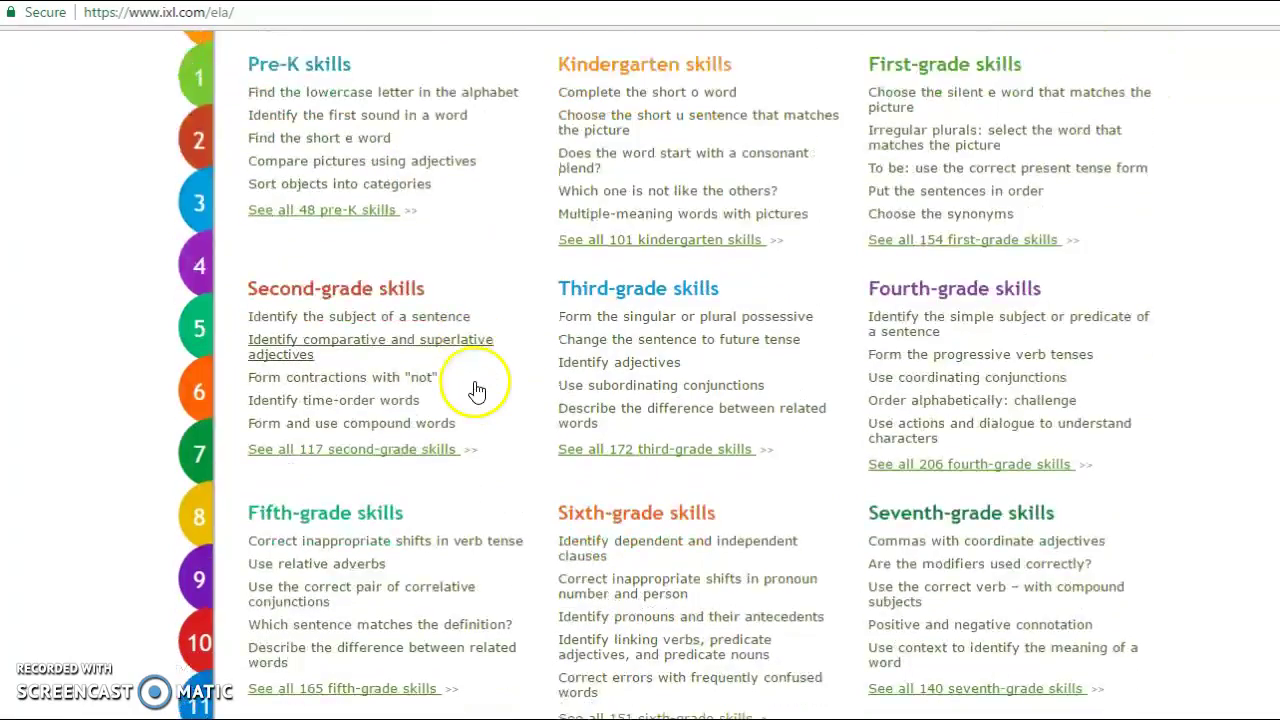
scroll(510, 531, down, 2)
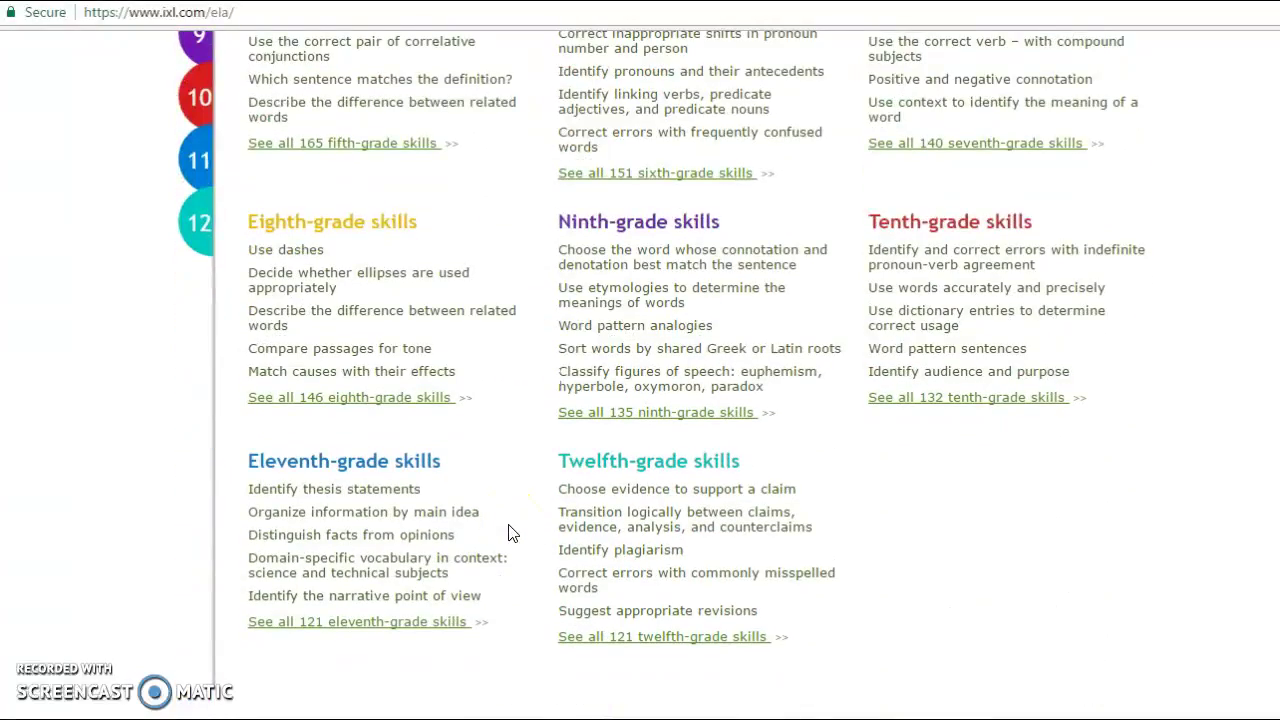
scroll(517, 457, up, 4)
scroll(510, 457, down, 1)
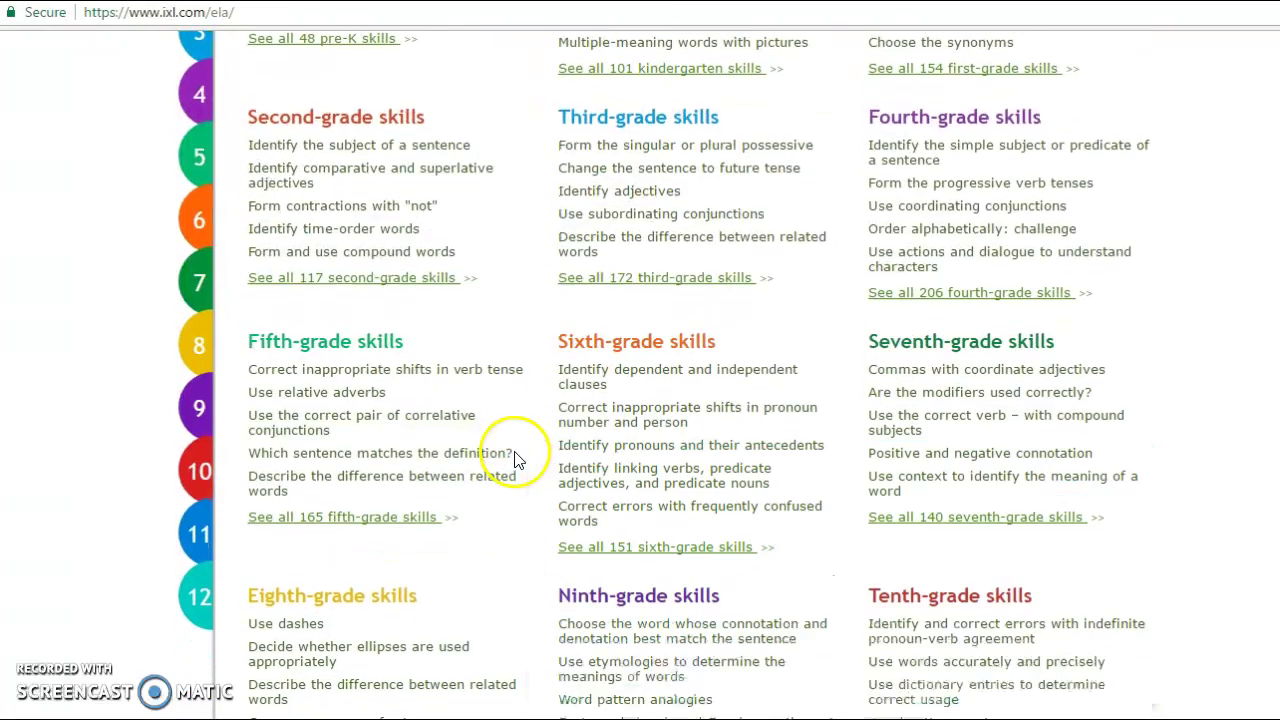
scroll(530, 380, down, 2)
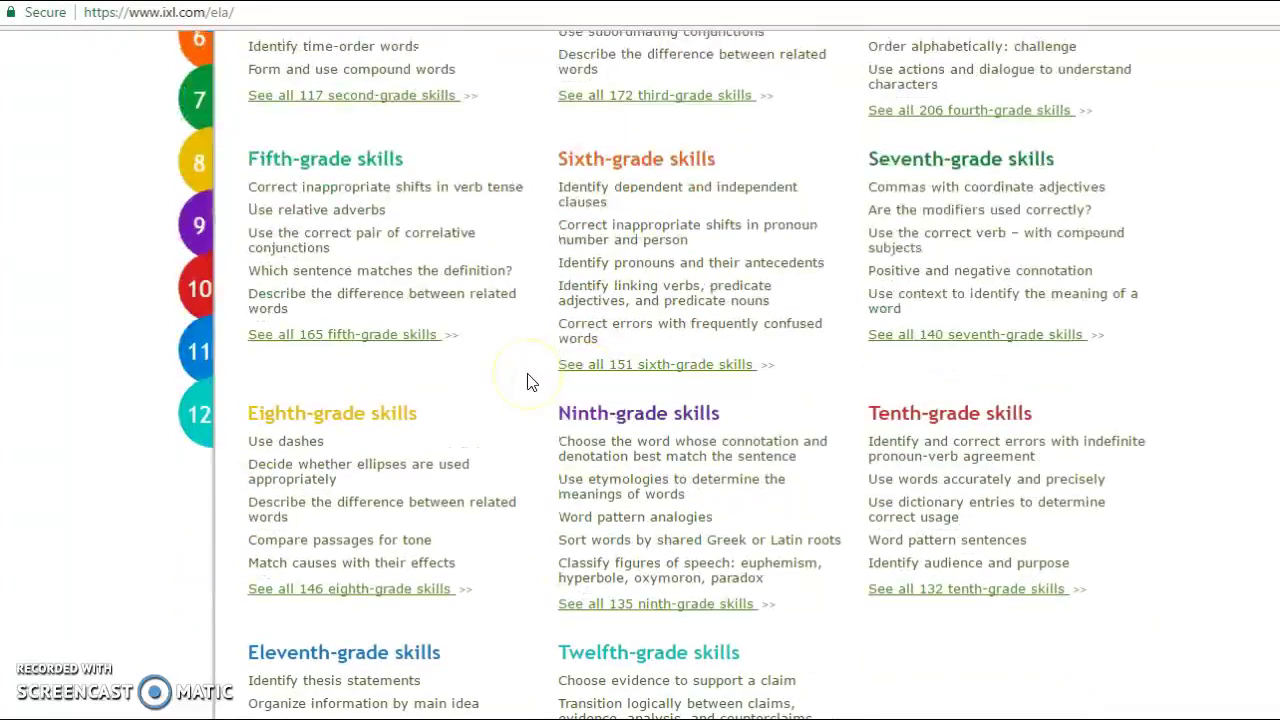
click(370, 418)
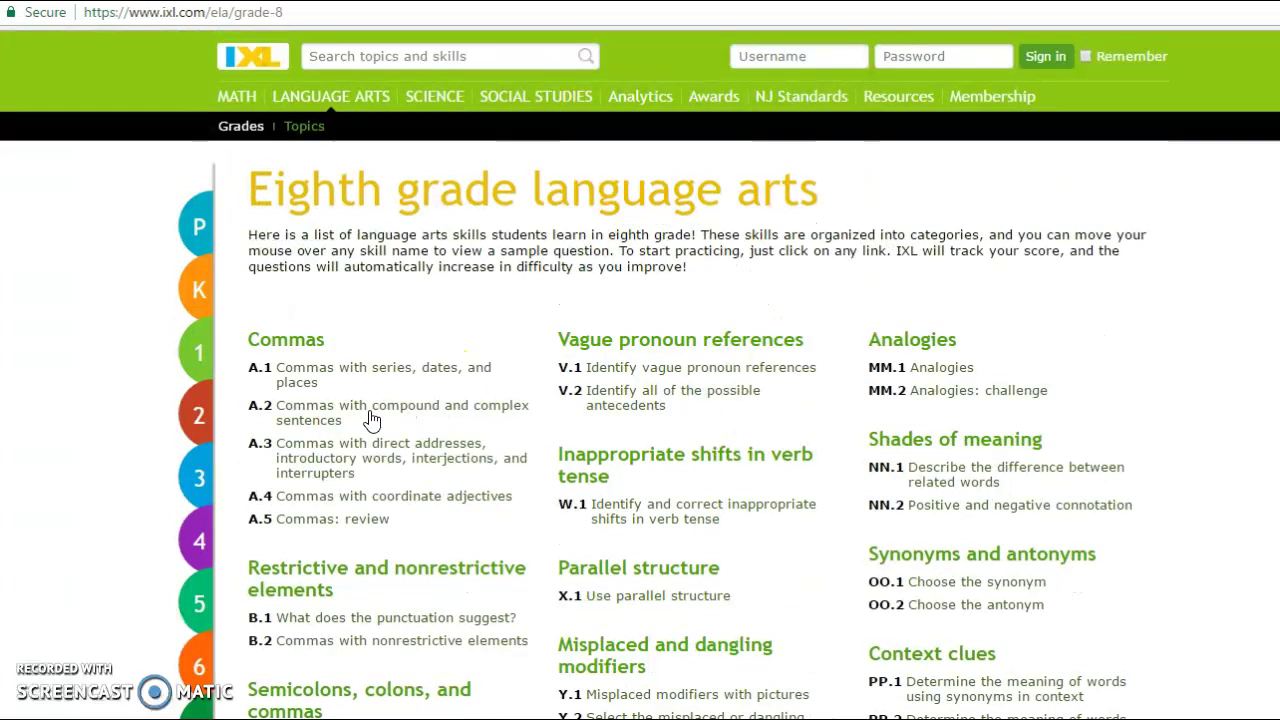
Bring up the sample question for skill A.1 Commas with series, dates, and places
click(427, 388)
scroll(427, 390, down, 2)
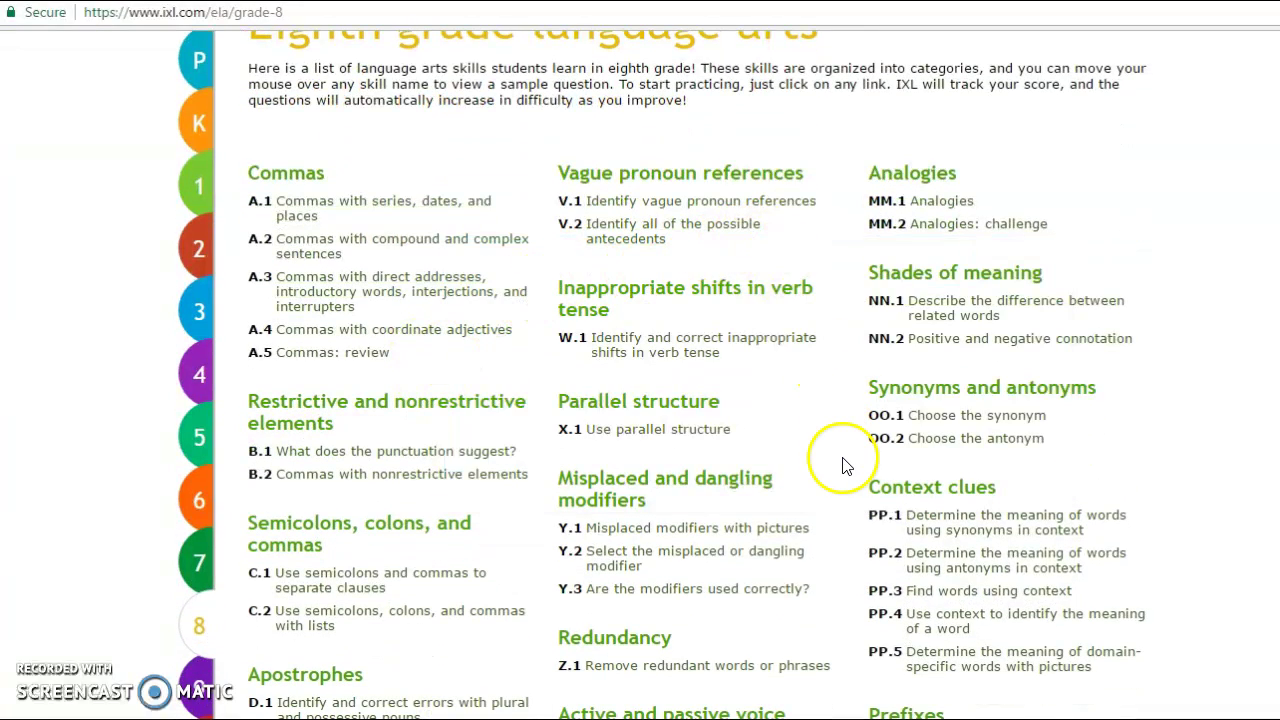
scroll(841, 463, down, 3)
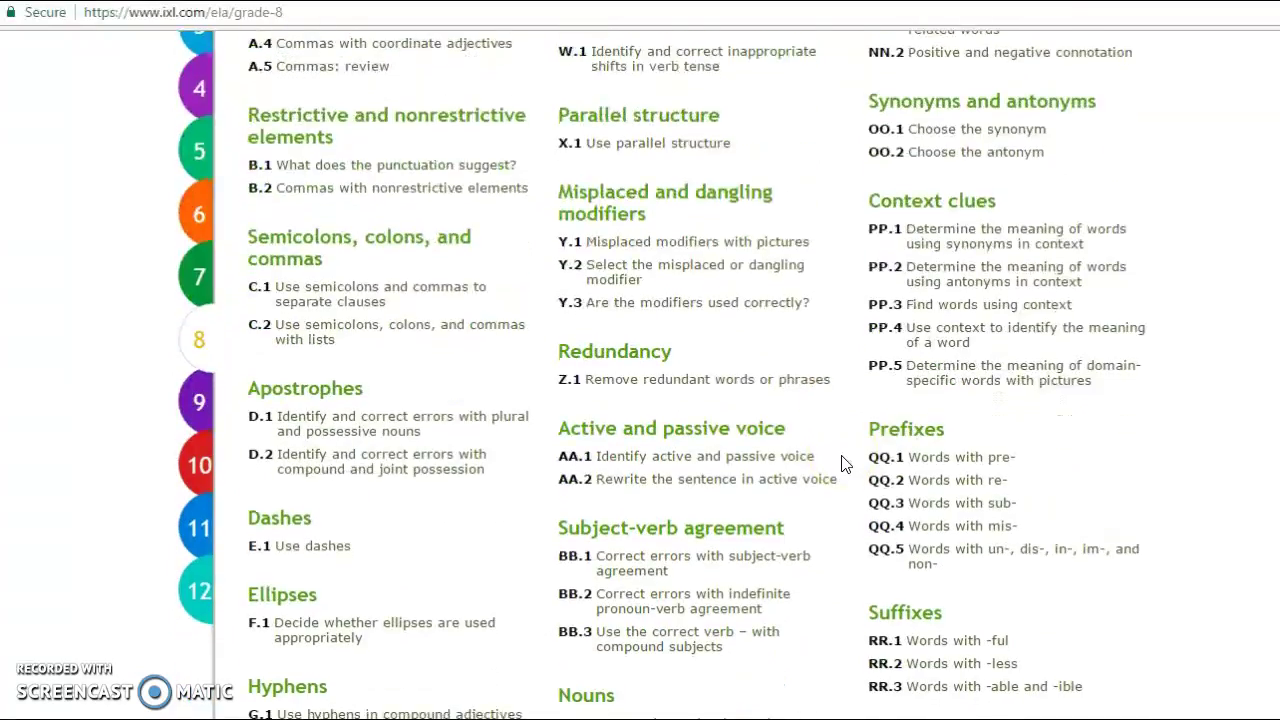
scroll(841, 463, up, 1)
scroll(843, 463, up, 1)
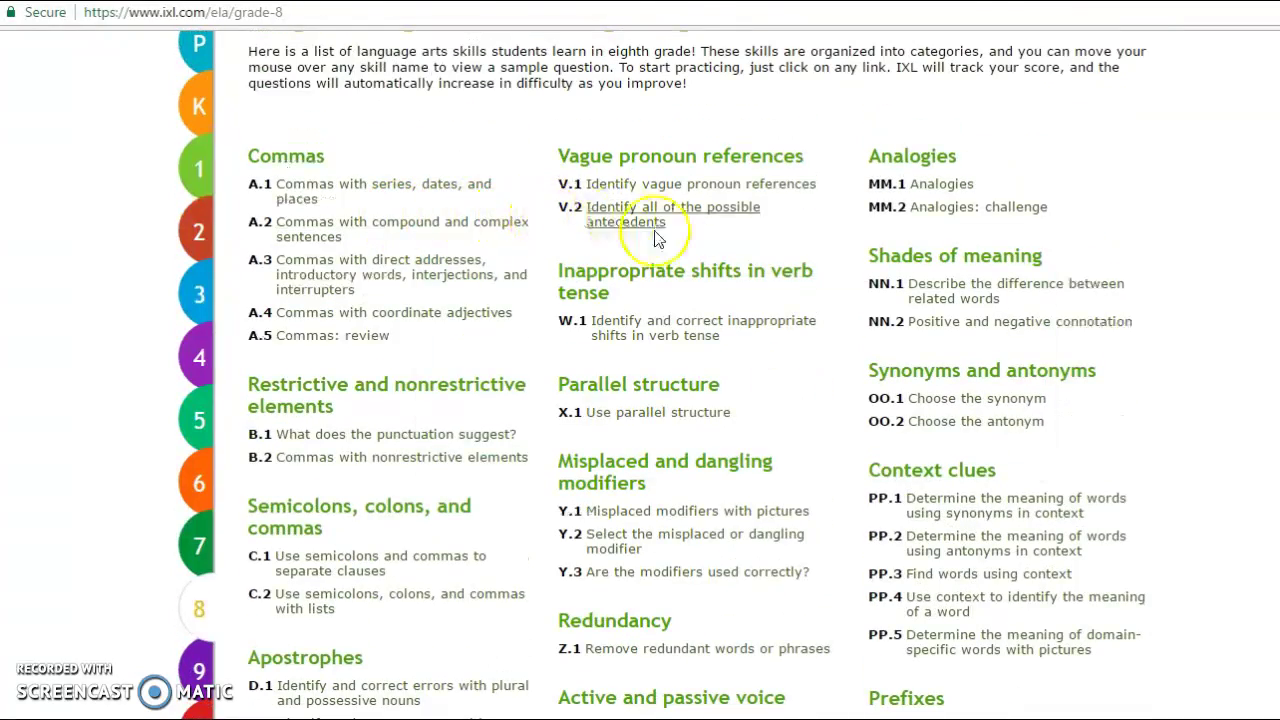
scroll(727, 352, down, 2)
mouse_move(727, 352)
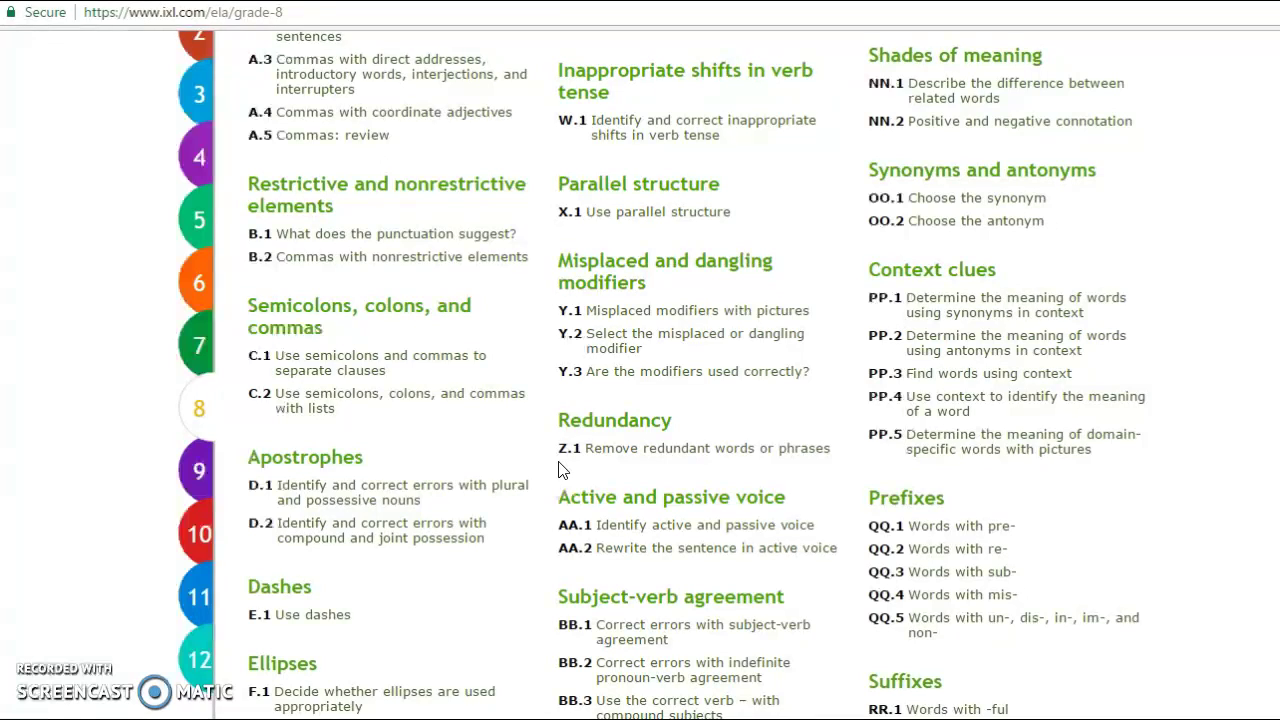
scroll(534, 318, up, 3)
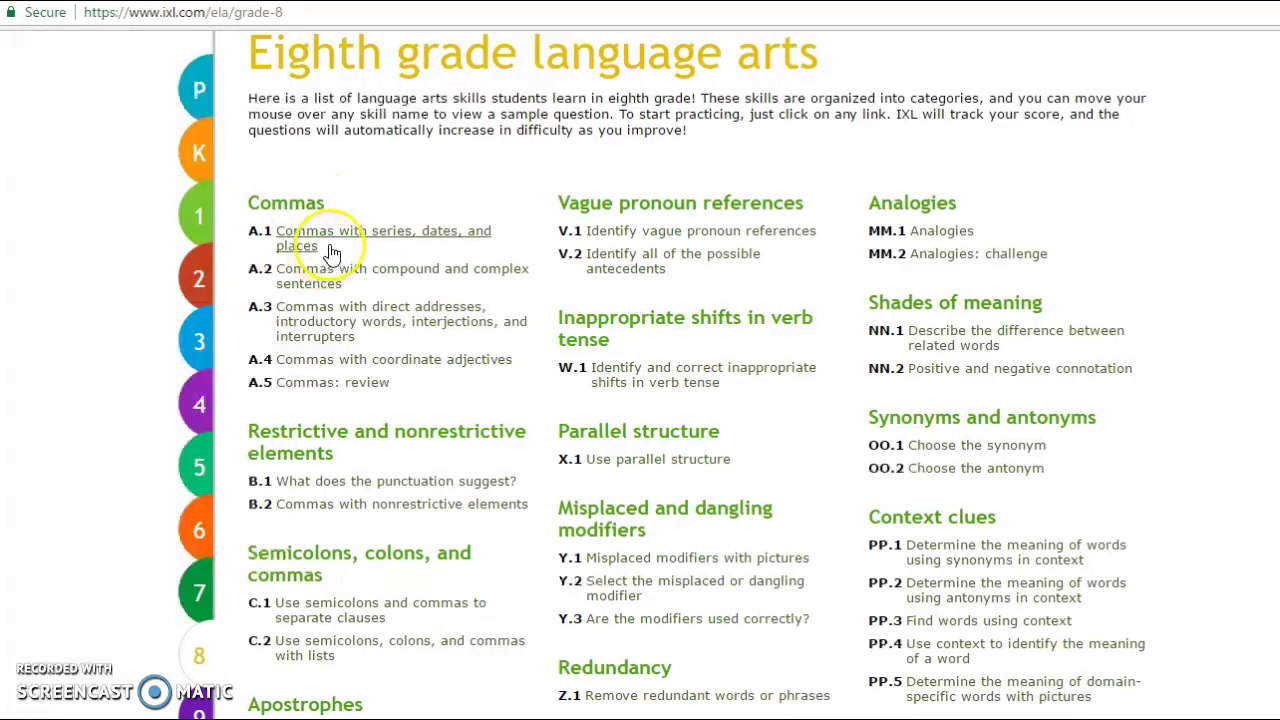
mouse_move(354, 248)
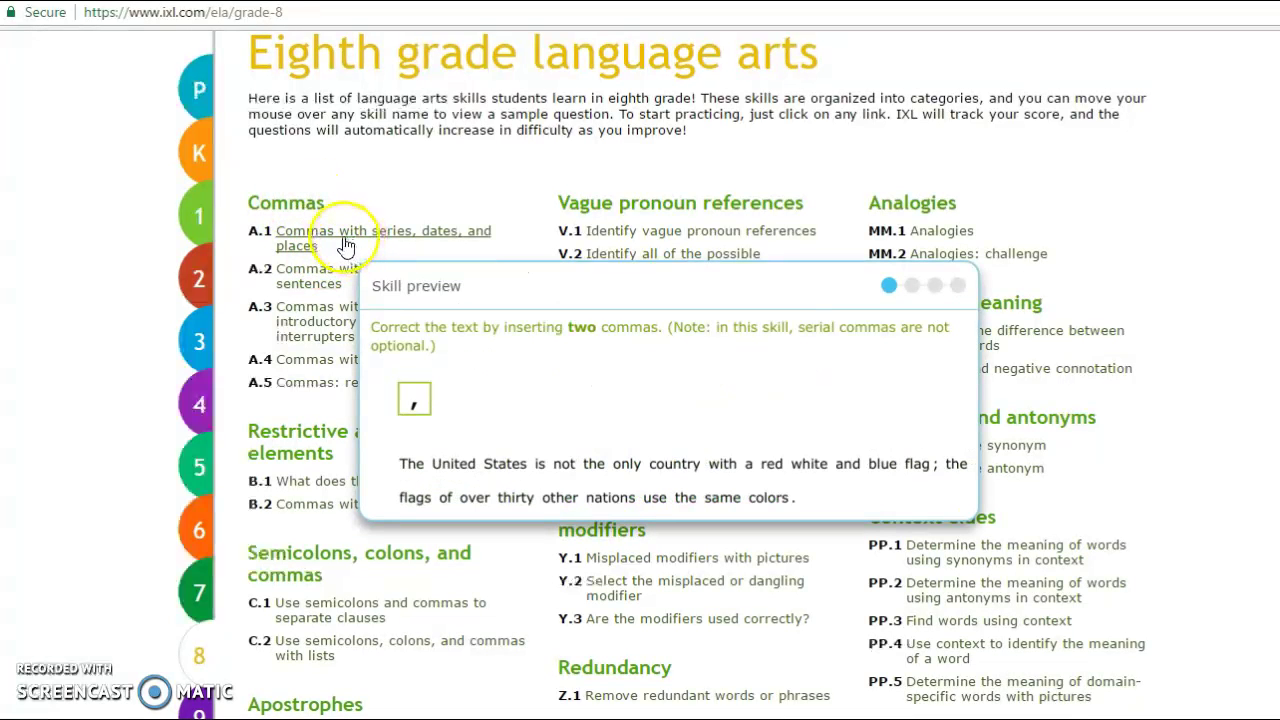
Start practising skill A.1 and close the 'Sign in to IXL' prompt
click(346, 242)
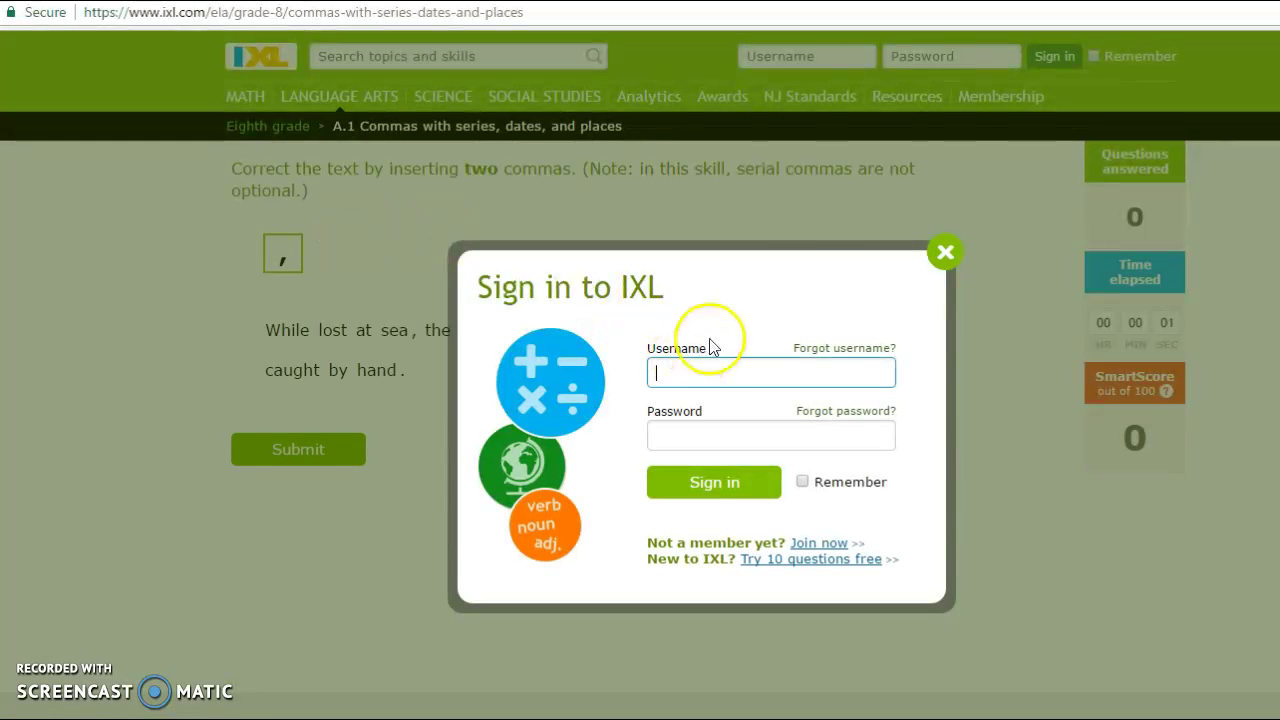
click(946, 254)
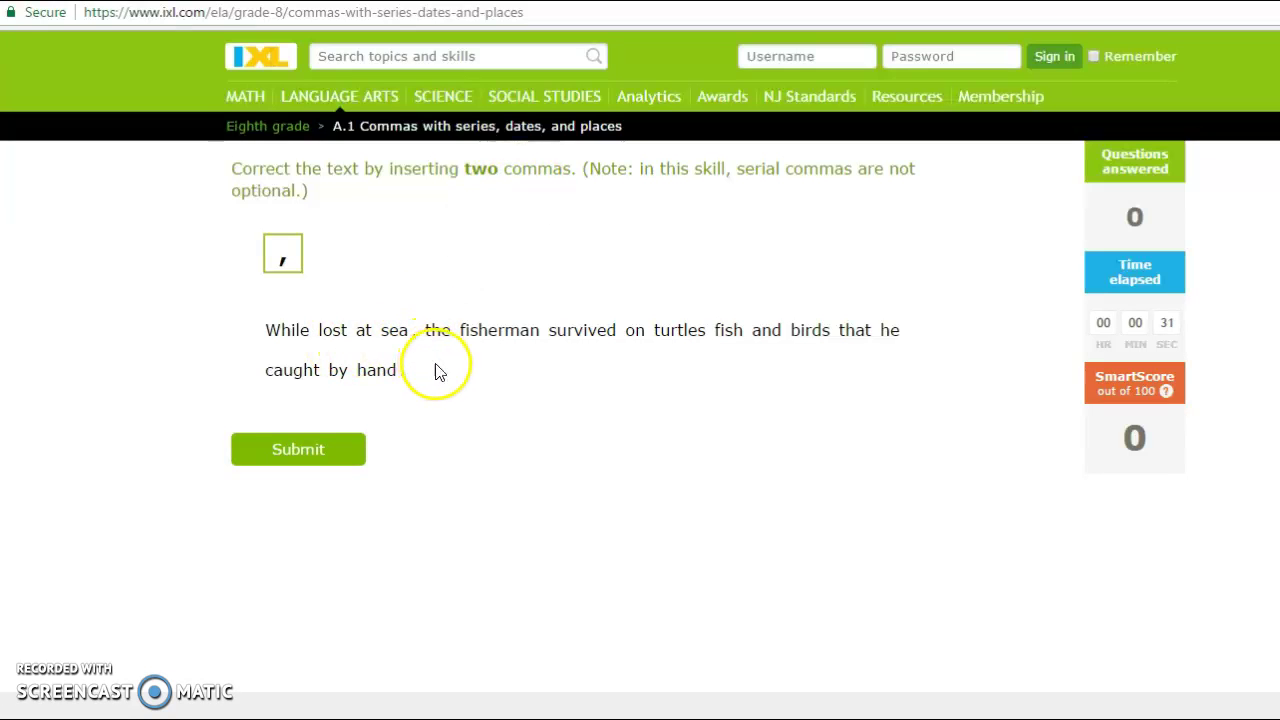
Put commas after 'turtles' and 'fish' and submit, then add a comma after 'most' in the next sentence
click(283, 254)
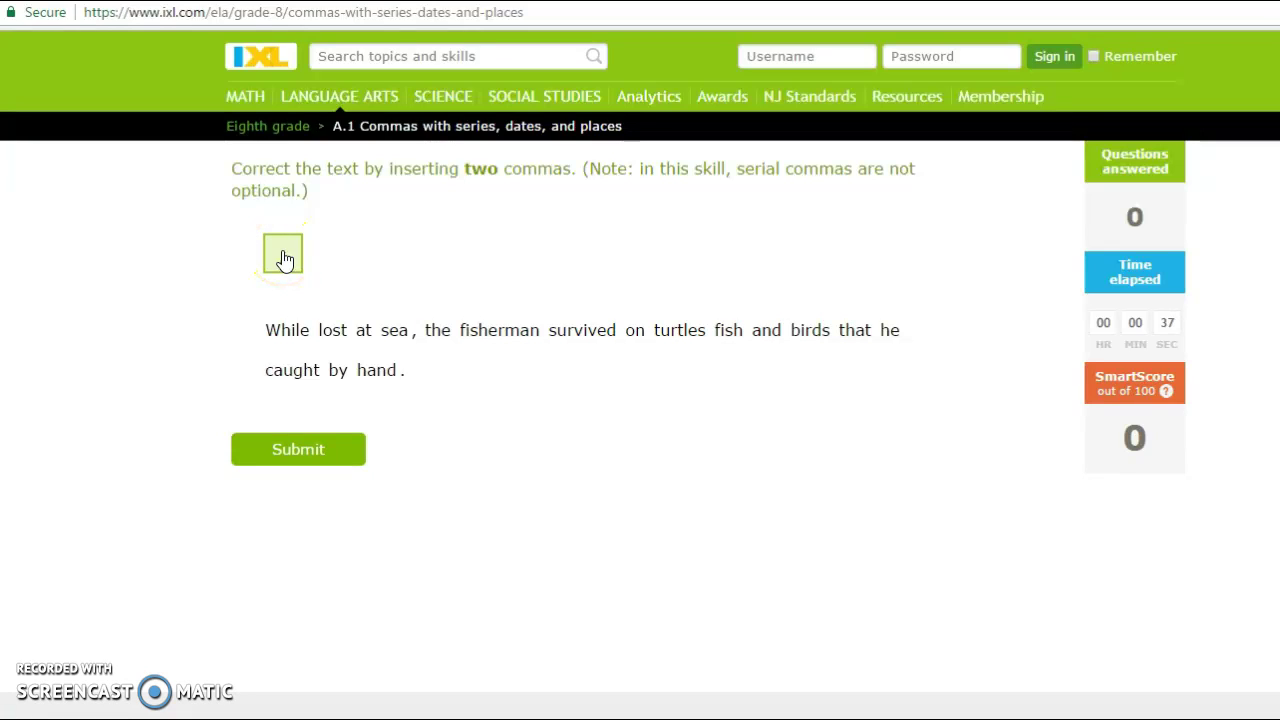
mouse_move(285, 258)
mouse_down()
mouse_move(457, 343)
mouse_move(683, 360)
mouse_move(703, 357)
mouse_move(700, 337)
mouse_up()
click(277, 262)
drag(277, 262, 757, 349)
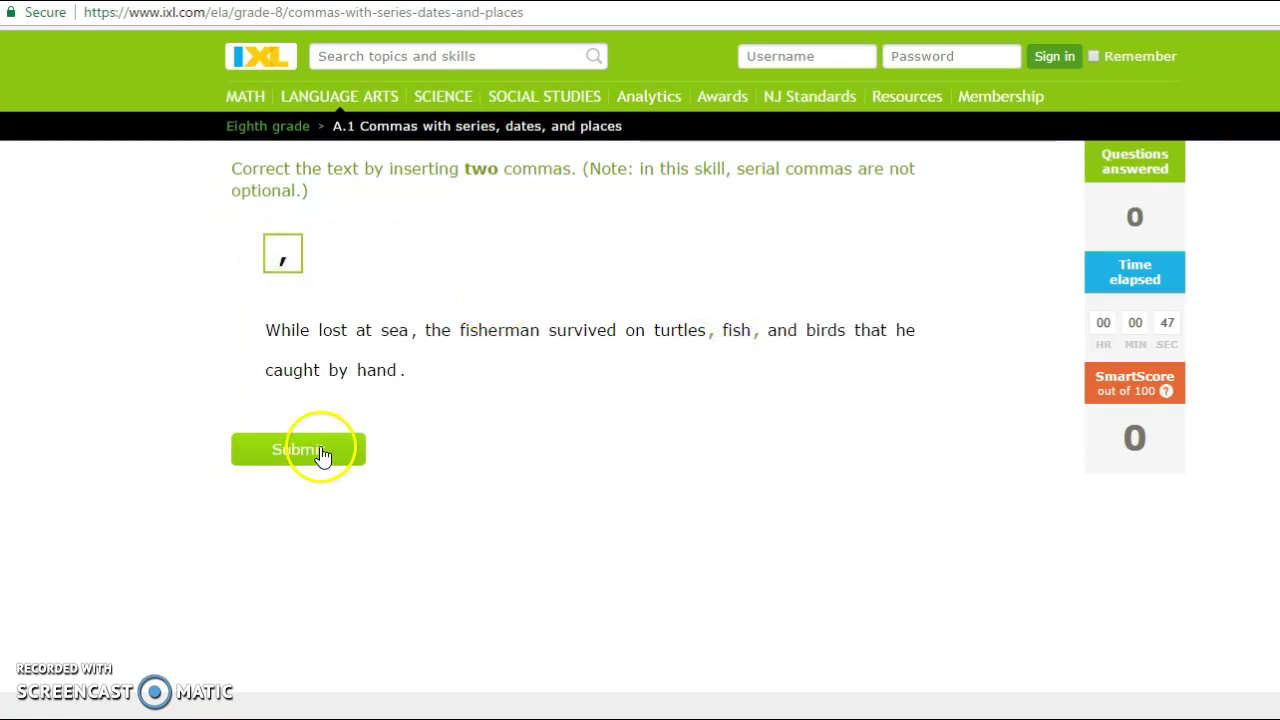
click(322, 455)
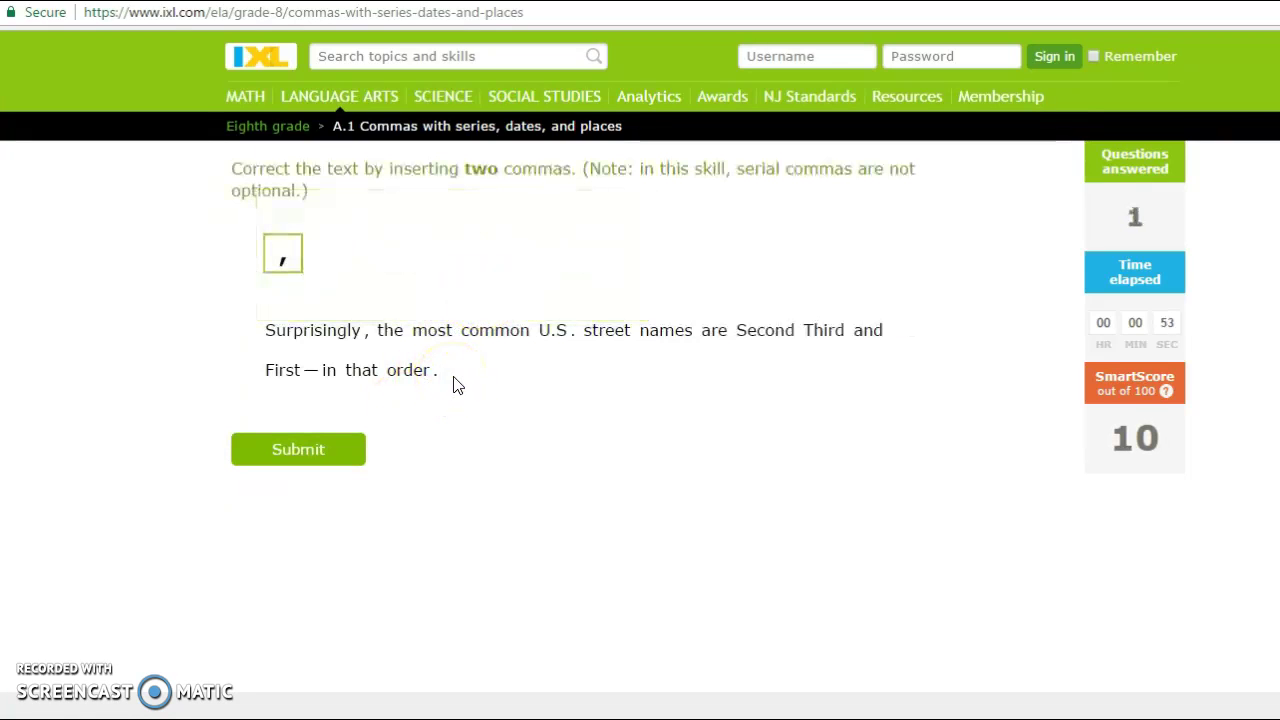
click(284, 261)
drag(284, 261, 460, 348)
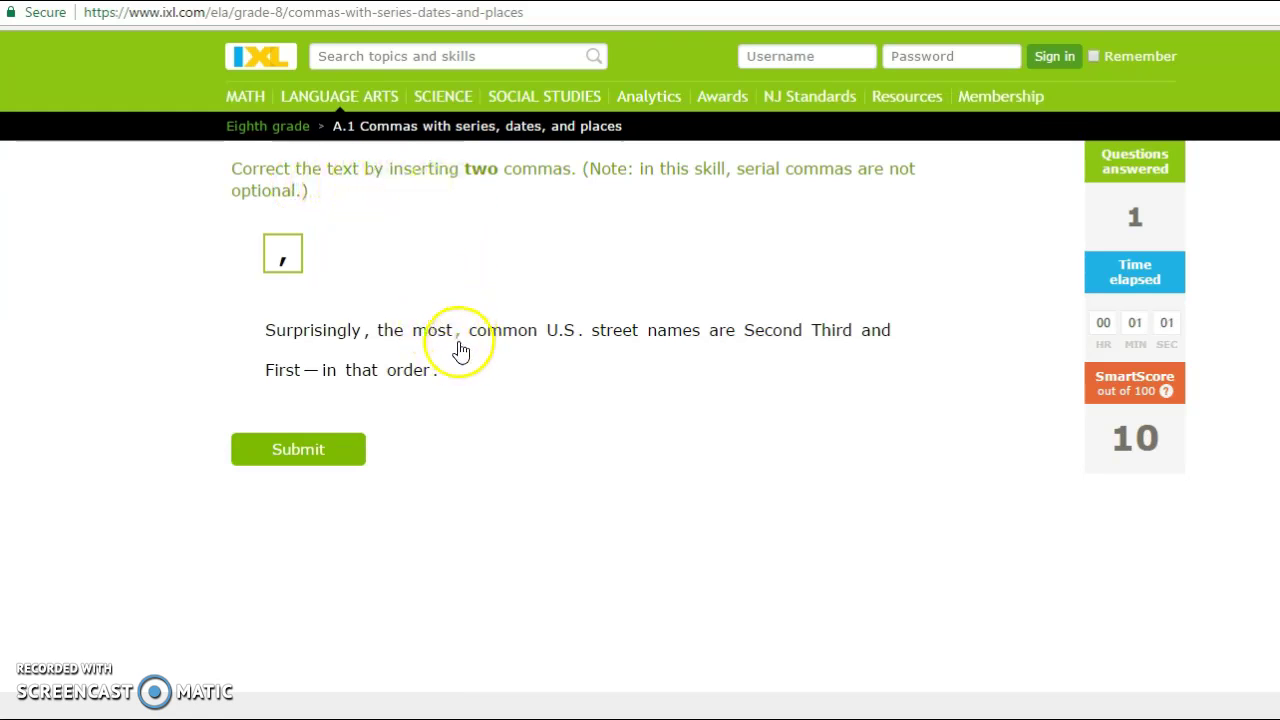
Submit the incomplete street-names answer and review the explanation showing commas after Second and Third
click(313, 450)
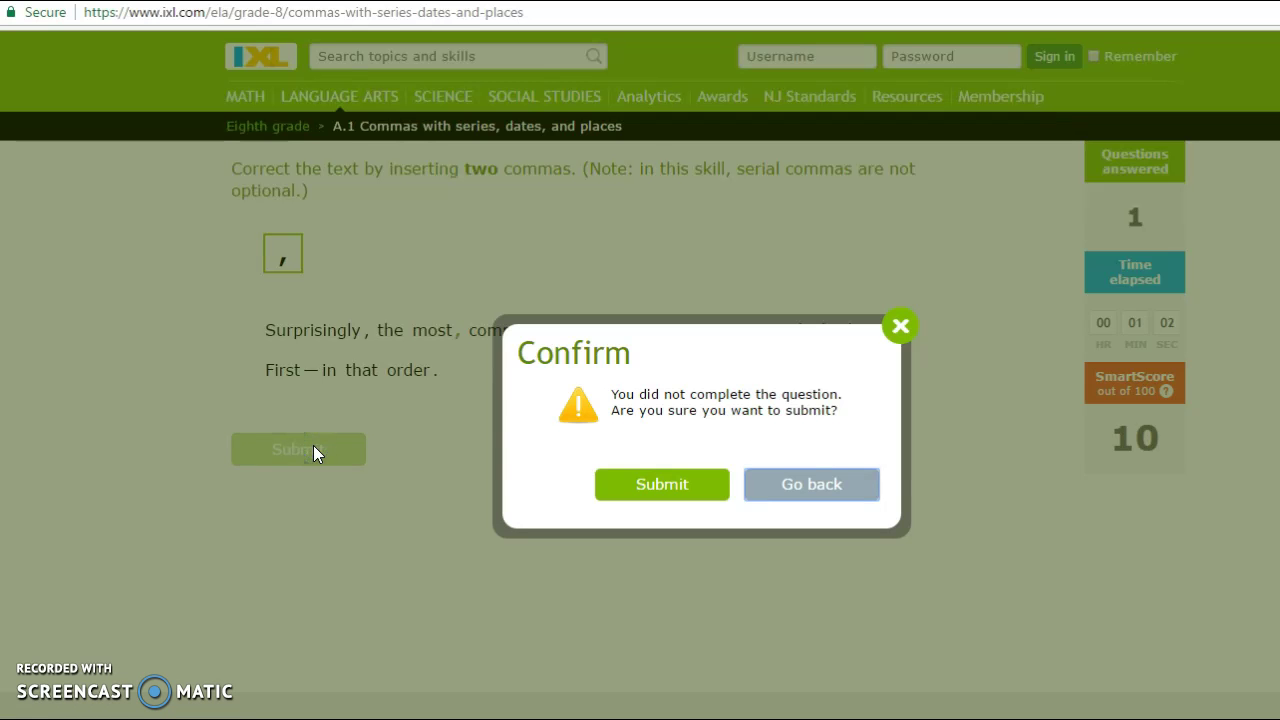
click(647, 485)
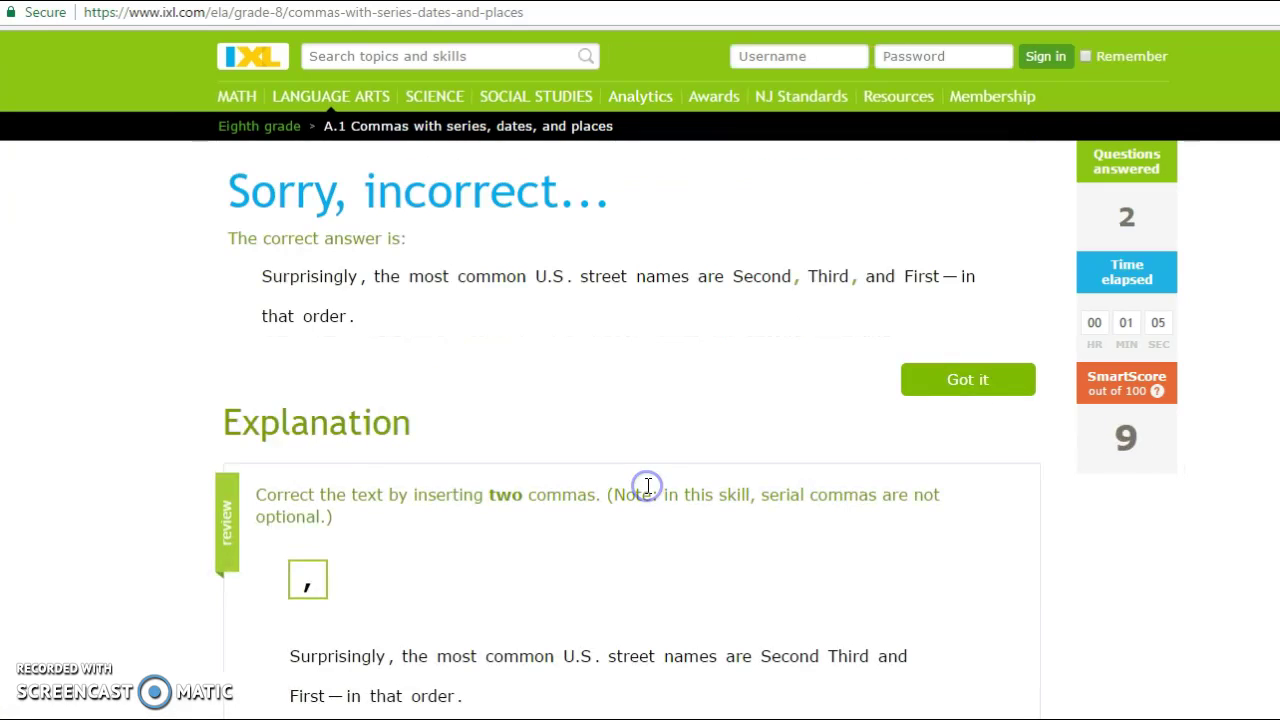
scroll(648, 485, down, 2)
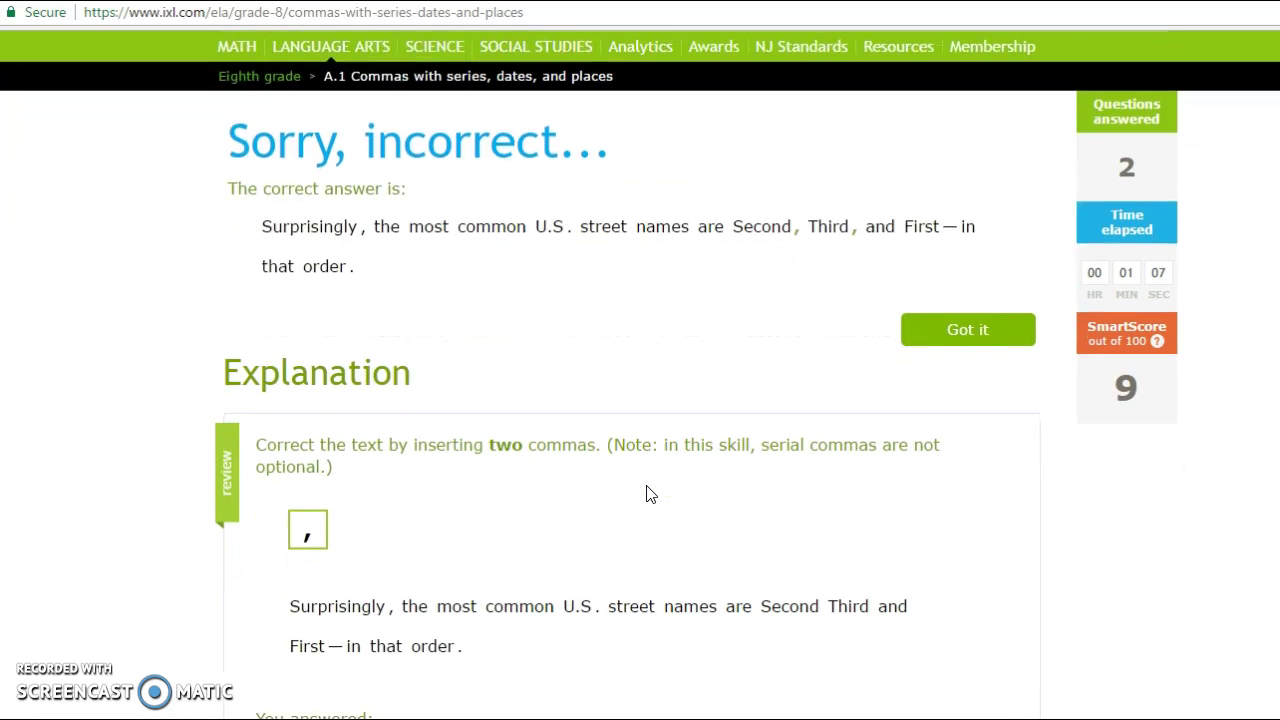
scroll(647, 493, down, 1)
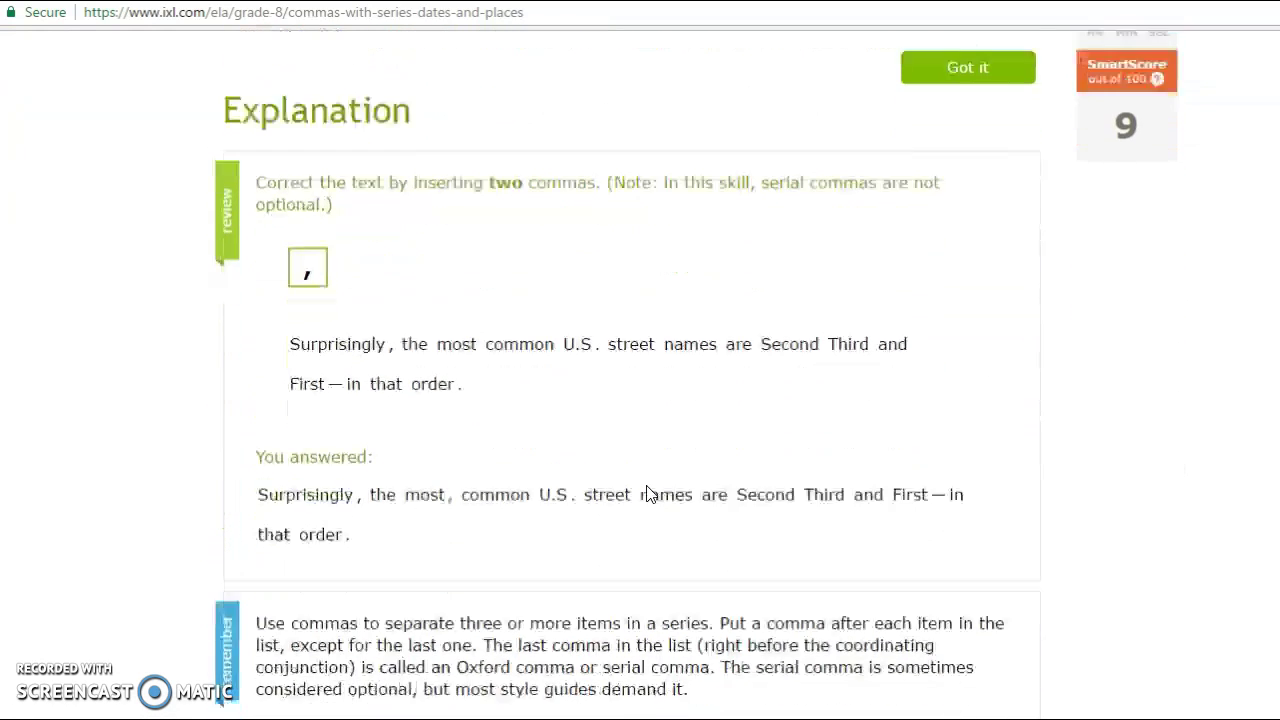
scroll(647, 493, down, 1)
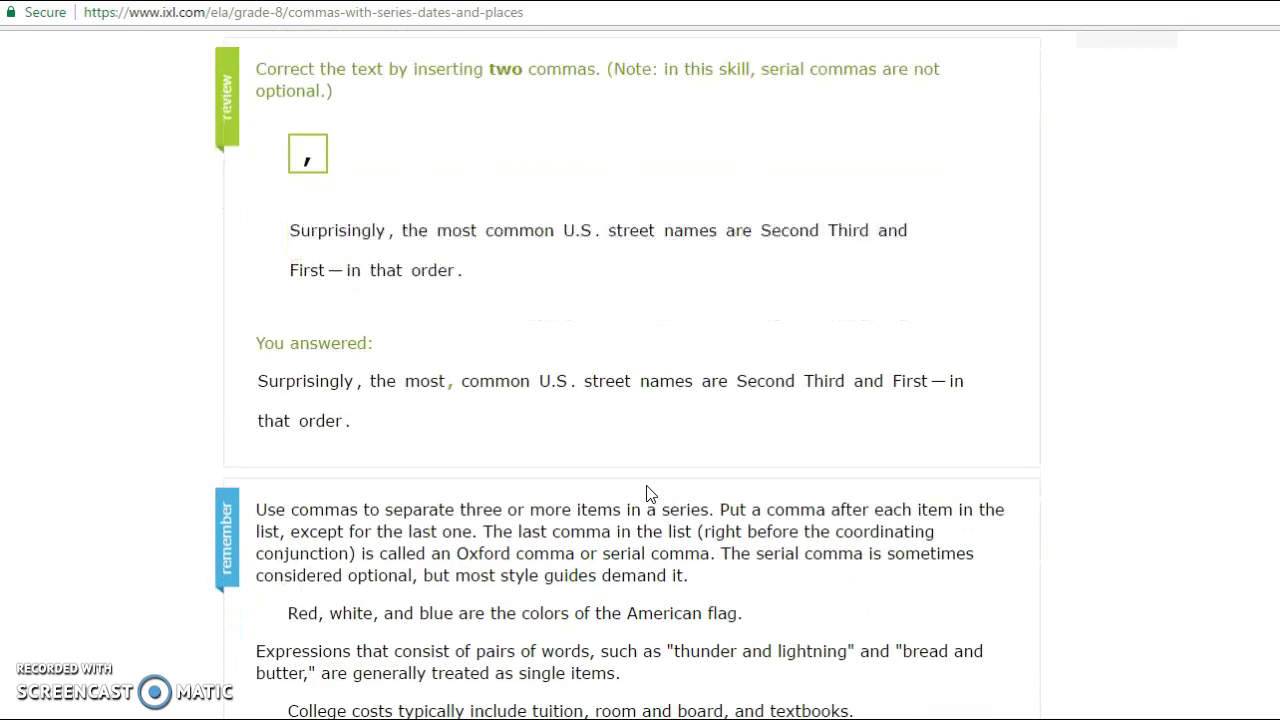
scroll(648, 493, down, 2)
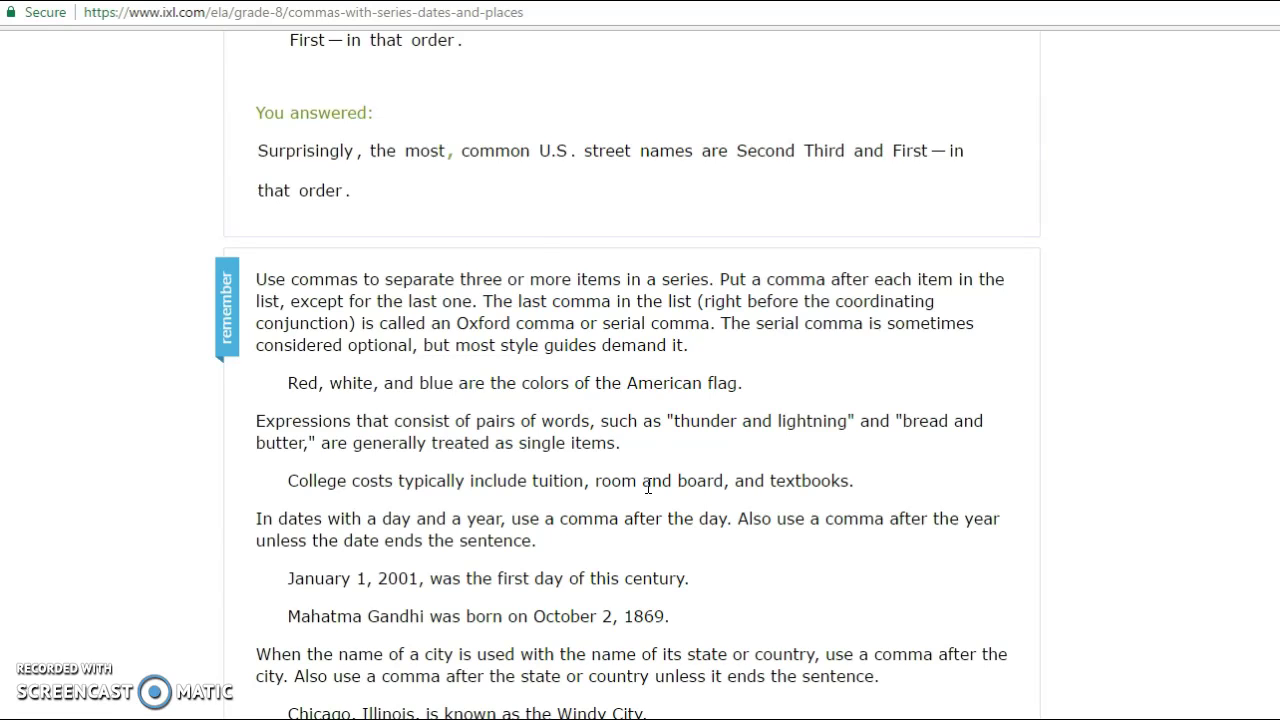
scroll(648, 487, down, 2)
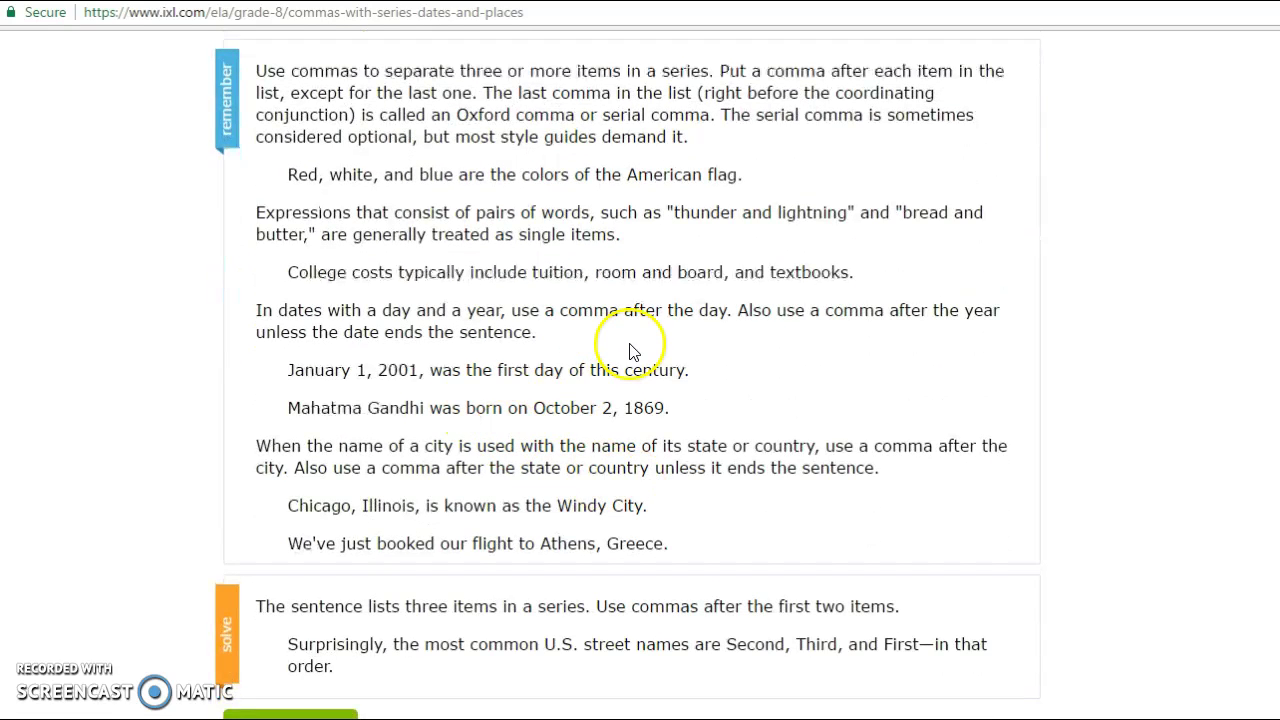
scroll(630, 352, up, 1)
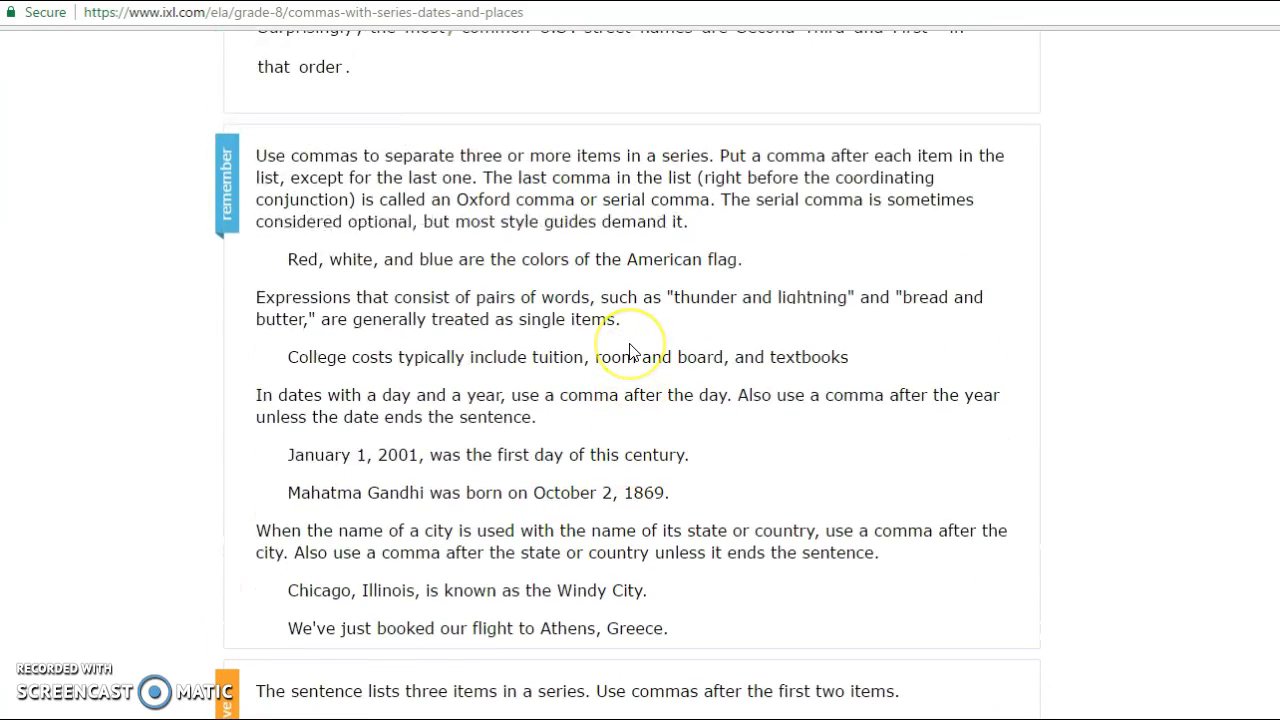
scroll(630, 352, up, 5)
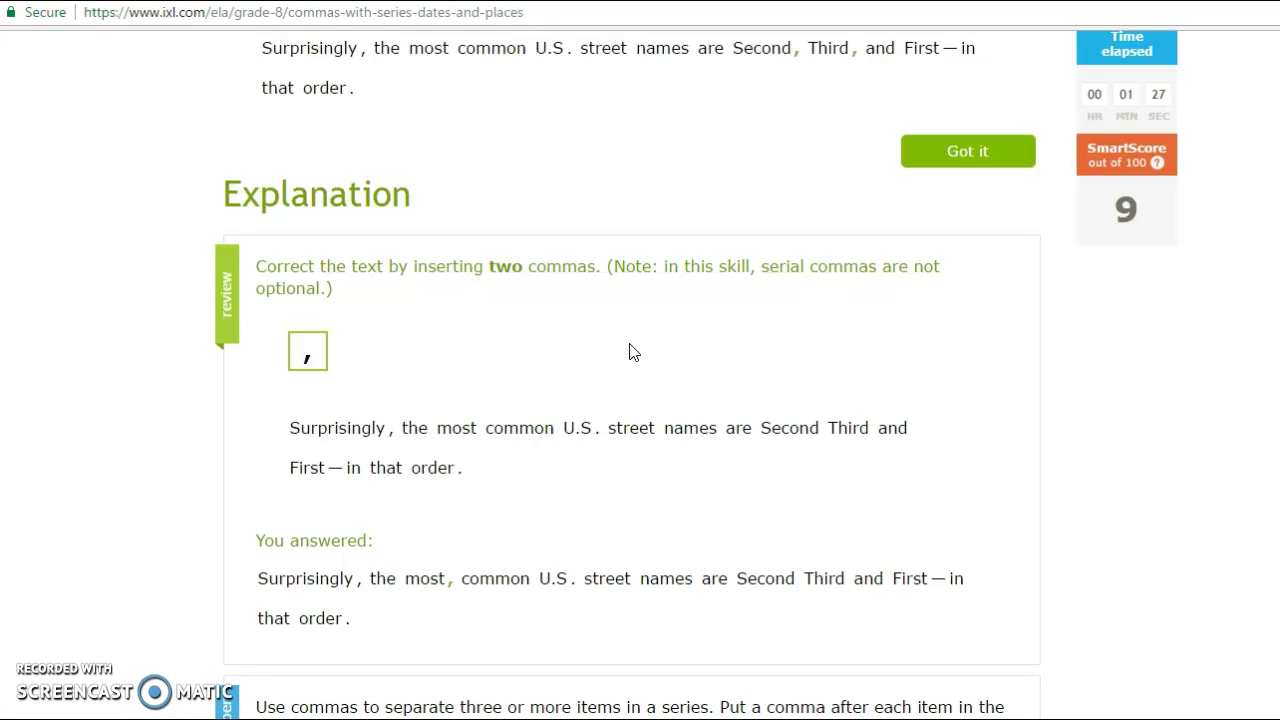
scroll(630, 352, up, 2)
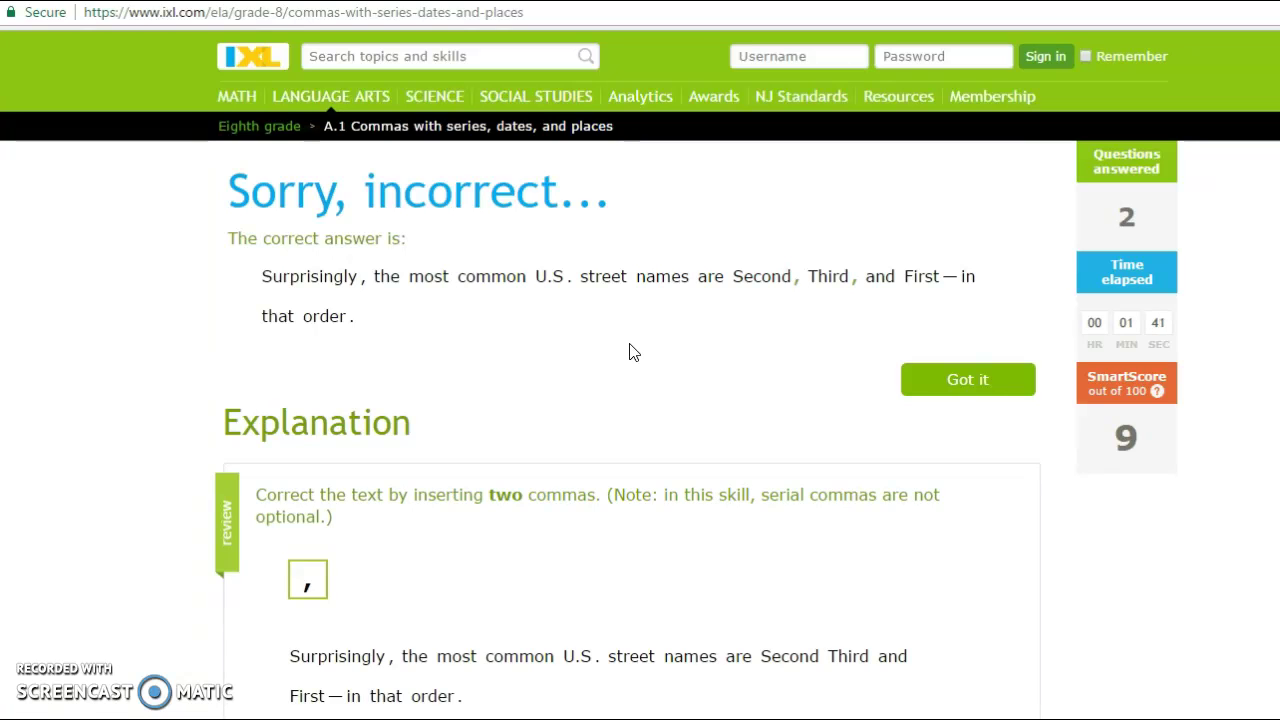
scroll(630, 352, down, 2)
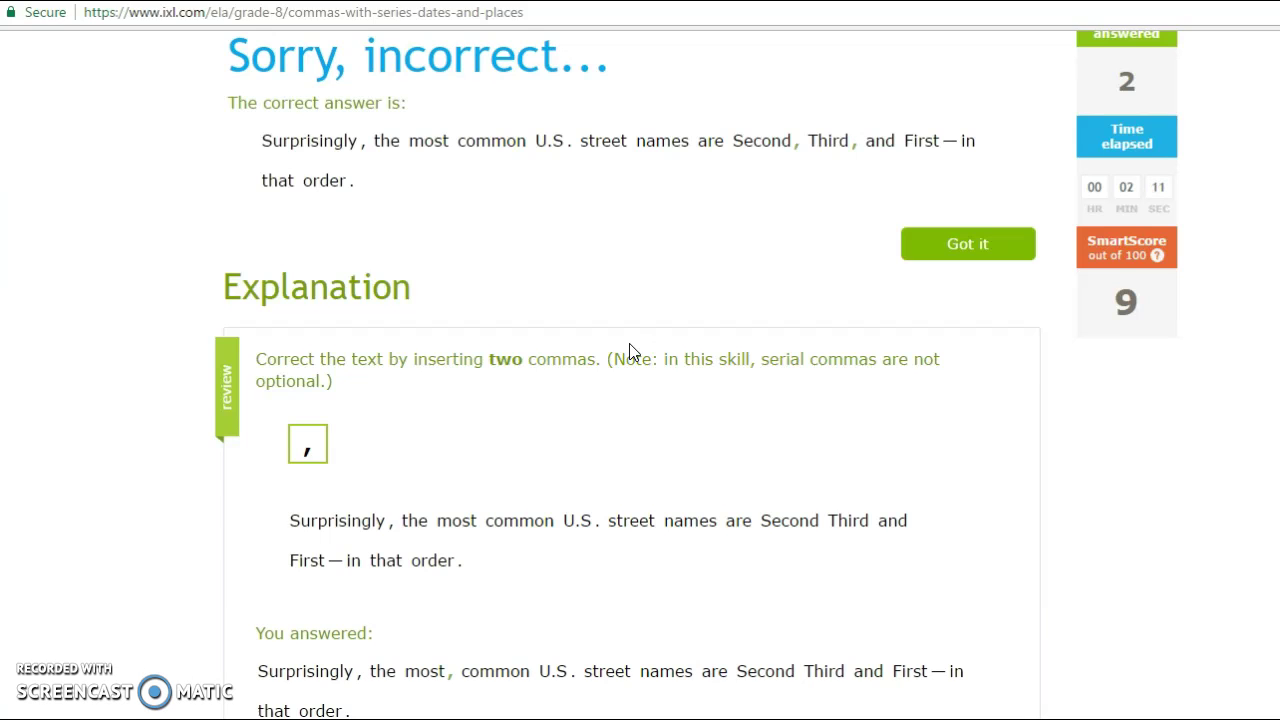
scroll(630, 352, up, 1)
scroll(630, 352, down, 3)
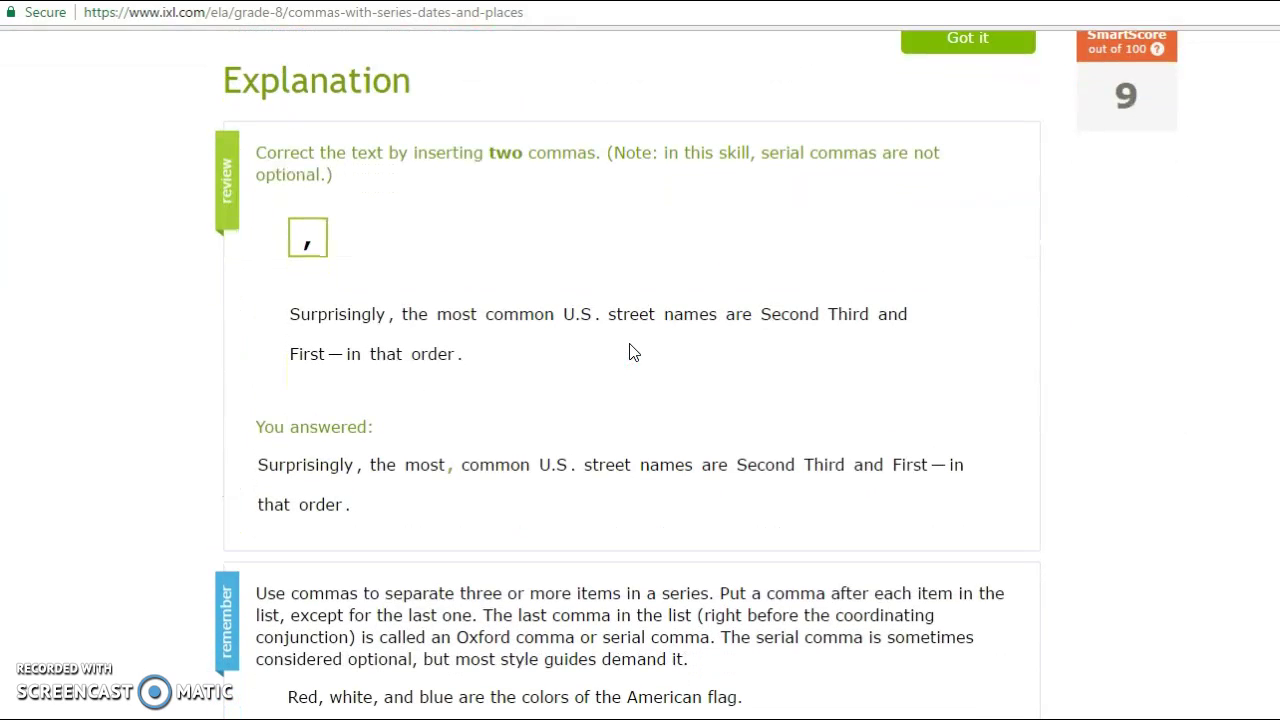
scroll(630, 352, down, 2)
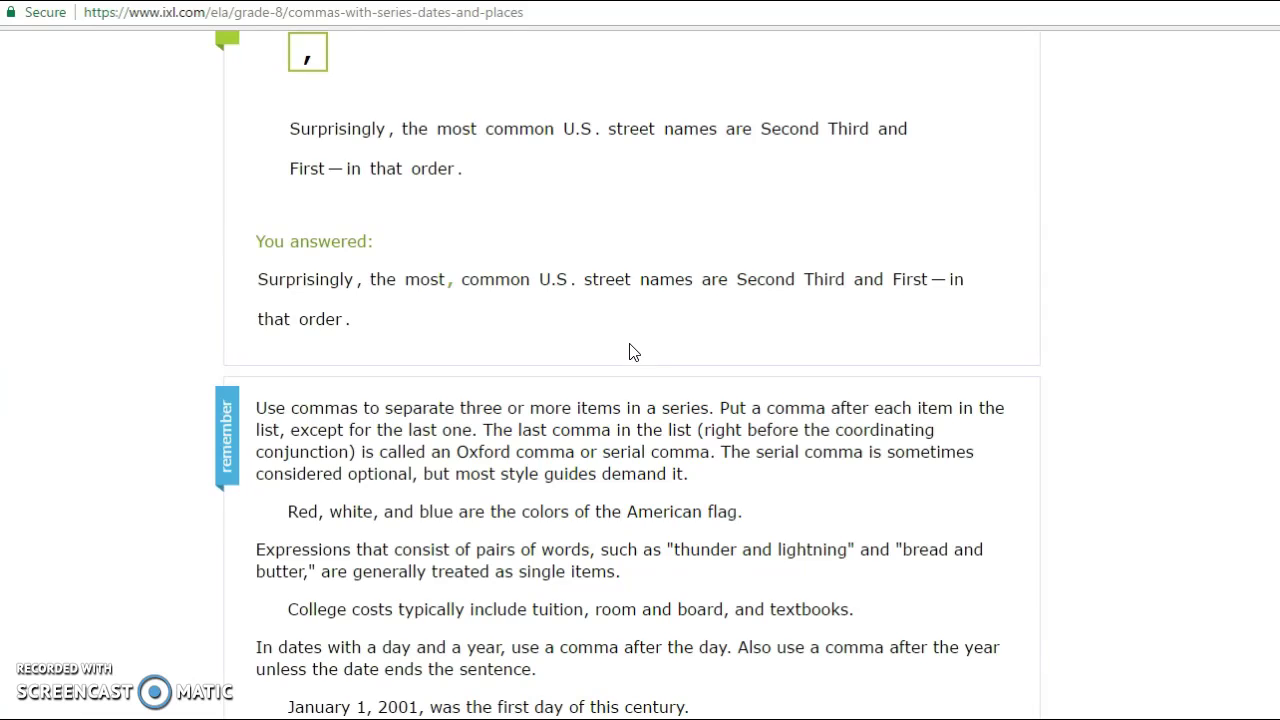
scroll(630, 352, up, 3)
scroll(630, 352, up, 3)
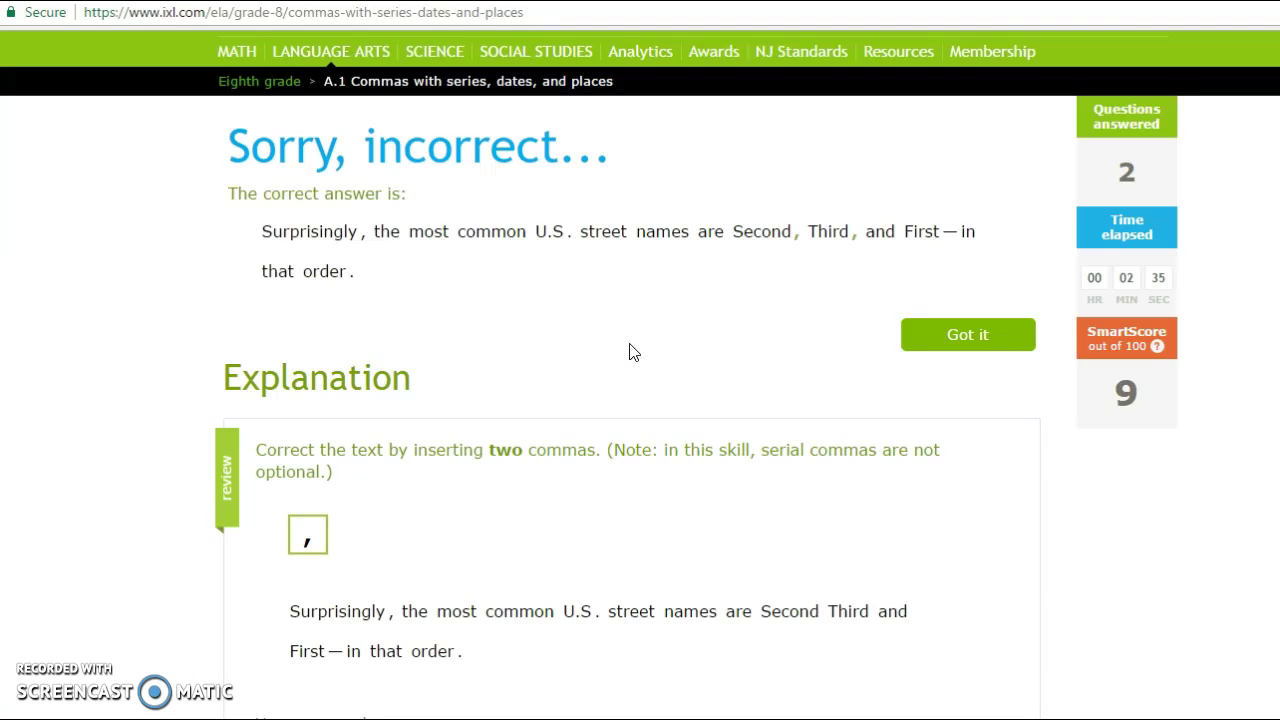
scroll(630, 351, up, 1)
scroll(630, 351, down, 2)
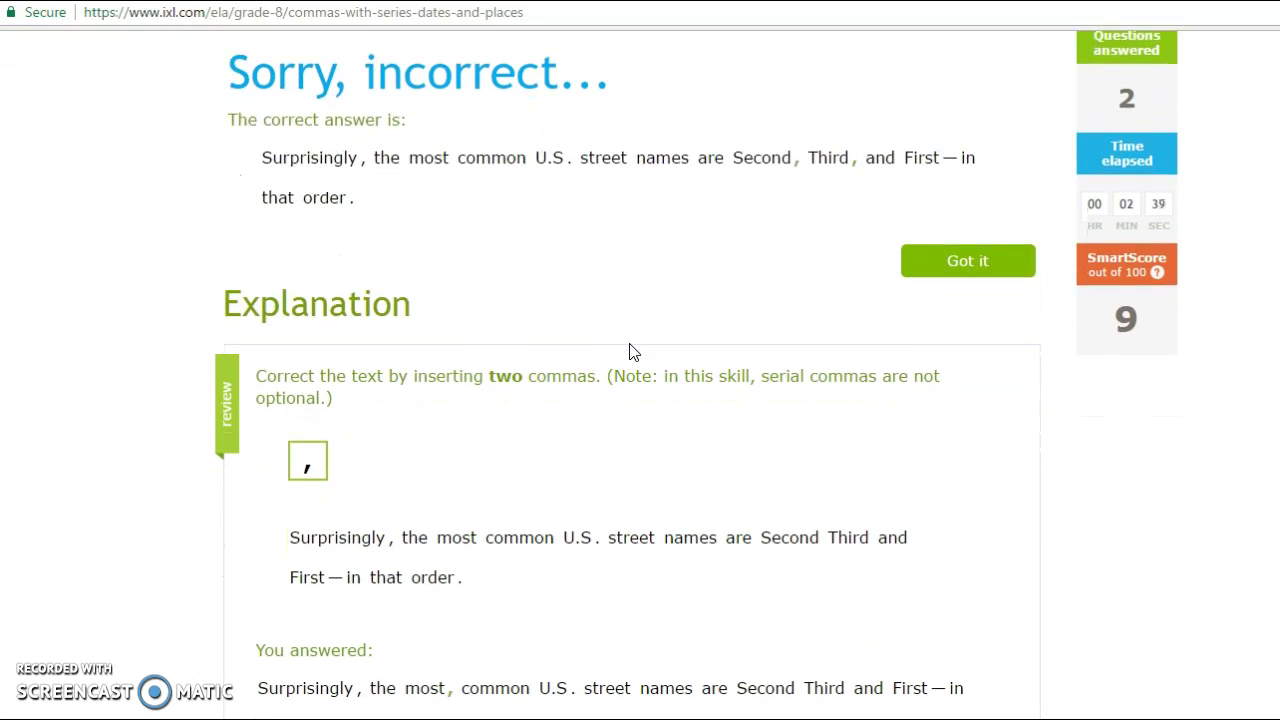
scroll(630, 351, up, 1)
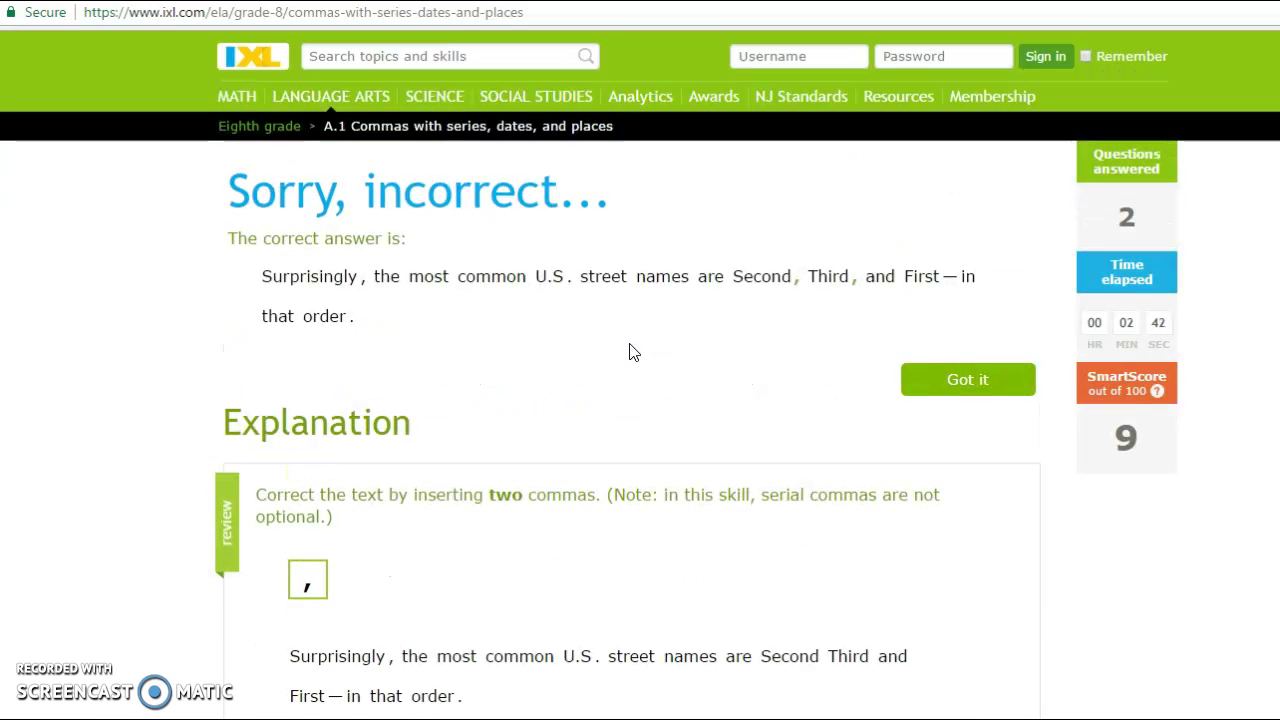